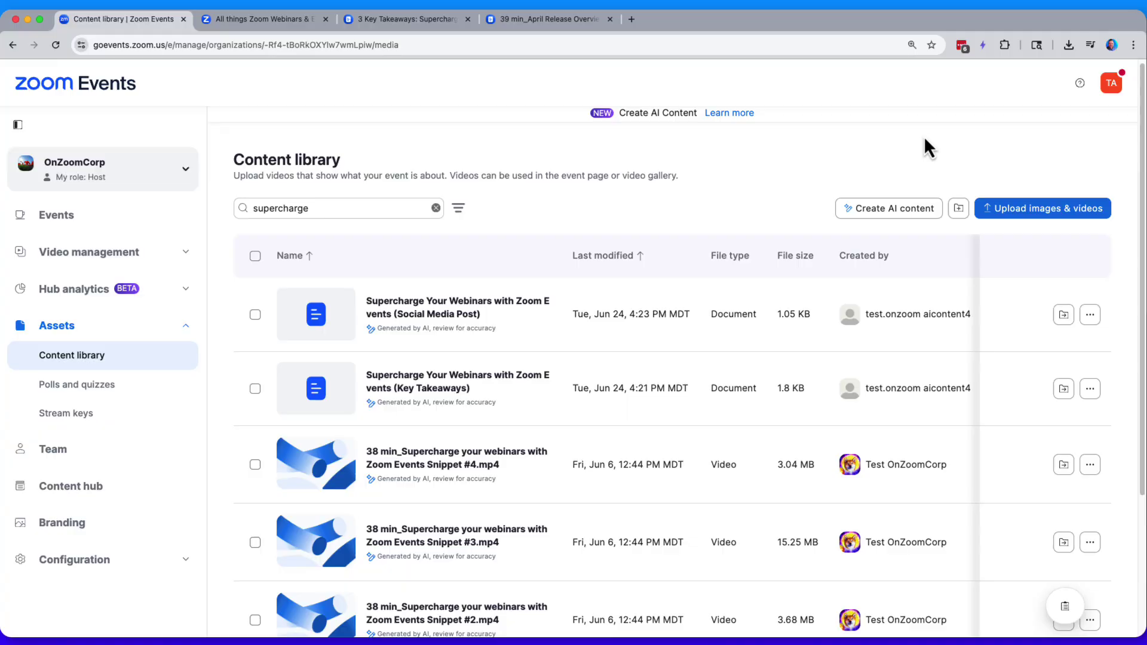
Step: Start new AI content from the 'Supercharge Your Webinars with Zoom Events' recording
{"action": "left_click", "coordinate": [894, 209]}
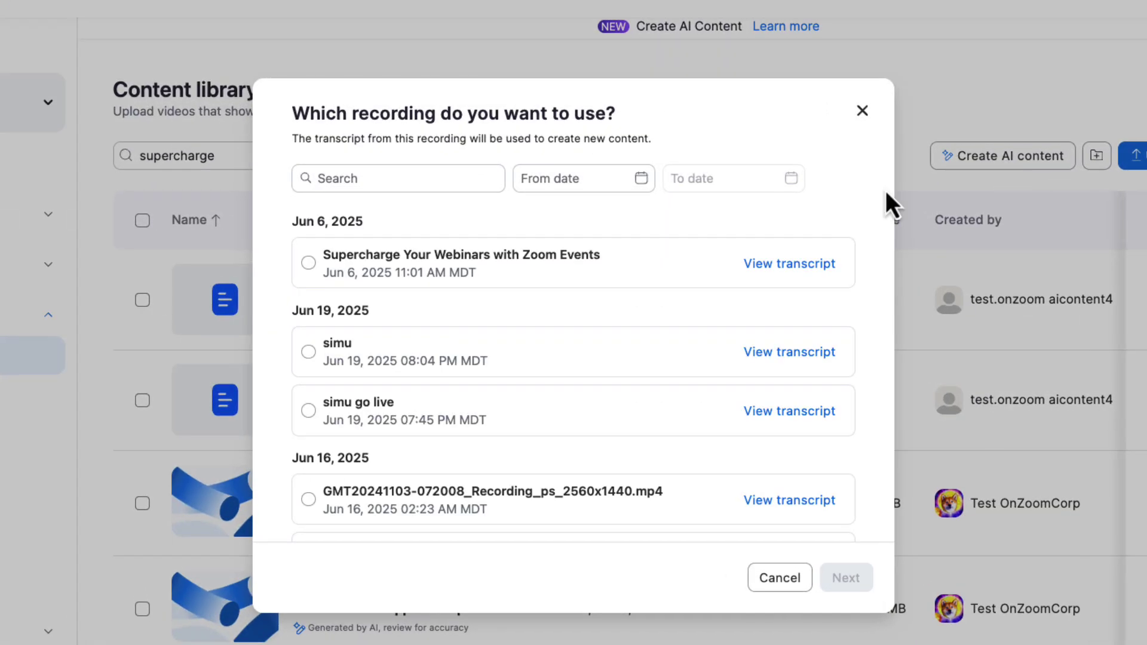
{"action": "left_click", "coordinate": [356, 266]}
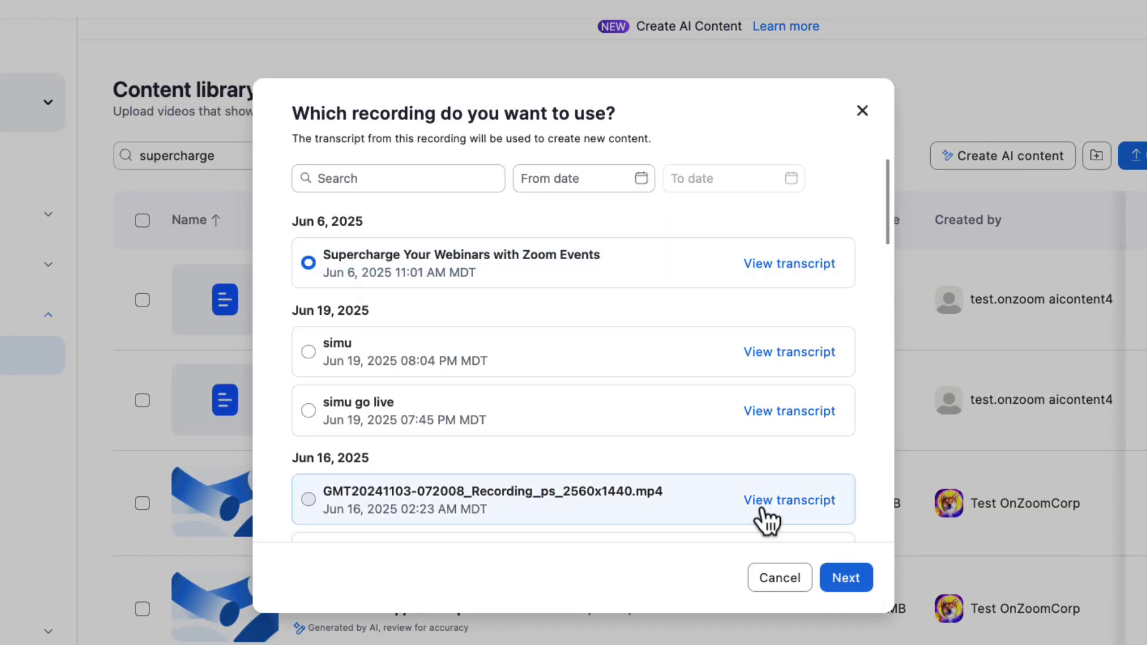
{"action": "left_click", "coordinate": [862, 591]}
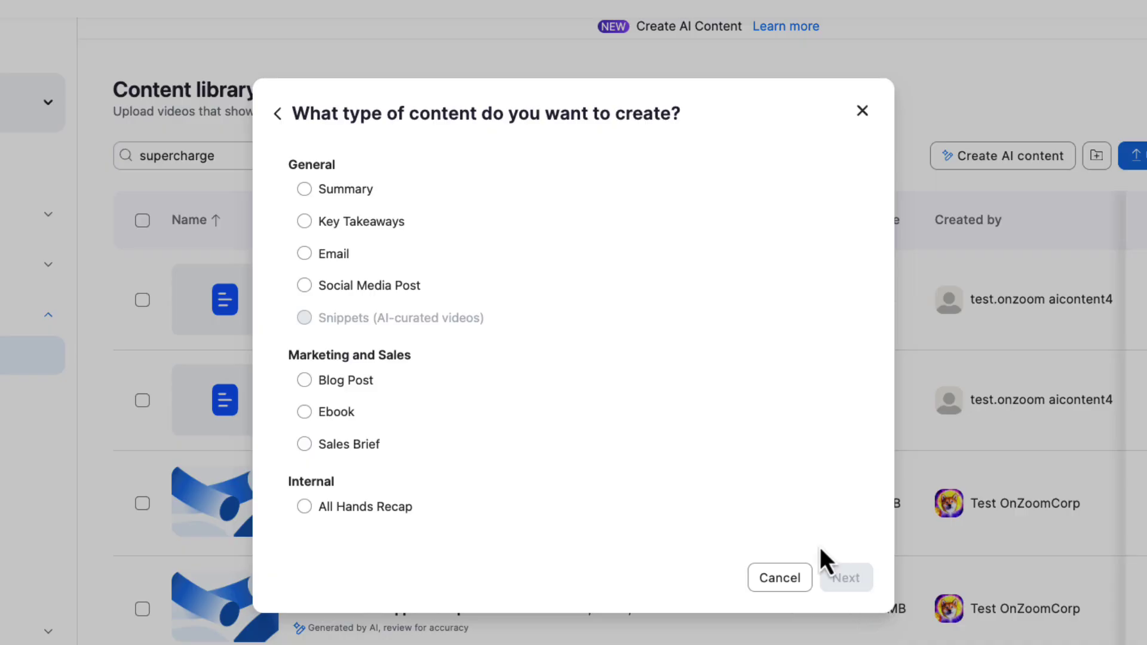
Step: Generate an All Hands Recap prompted to encourage company employees to watch the recording, friendly tone
{"action": "left_click", "coordinate": [373, 521]}
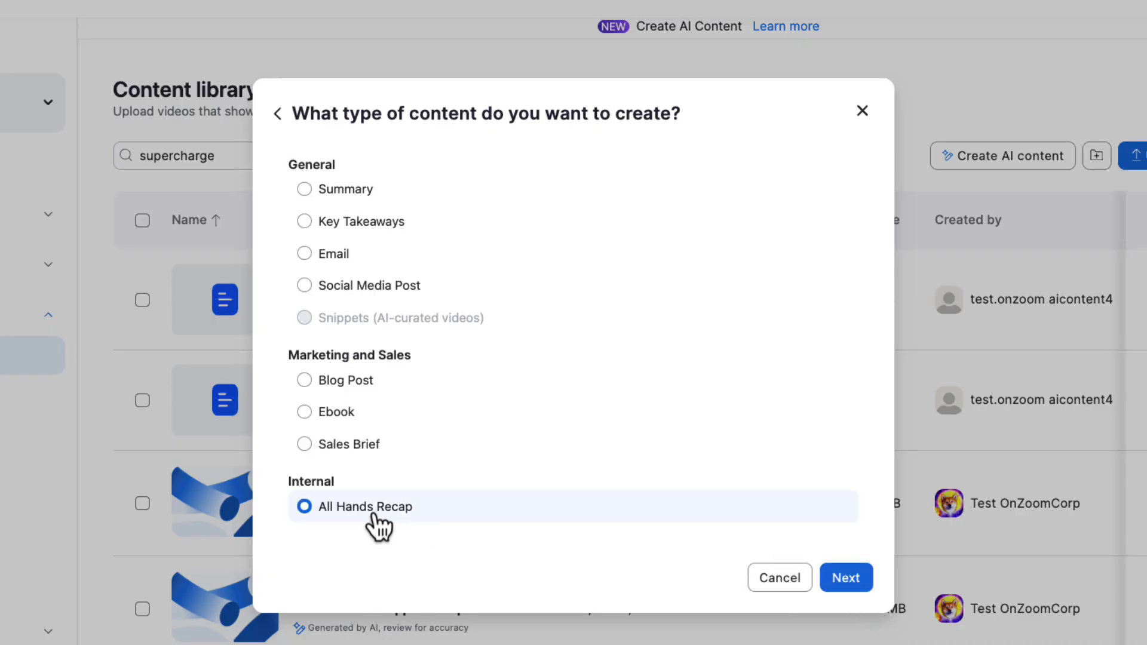
{"action": "left_click", "coordinate": [844, 588]}
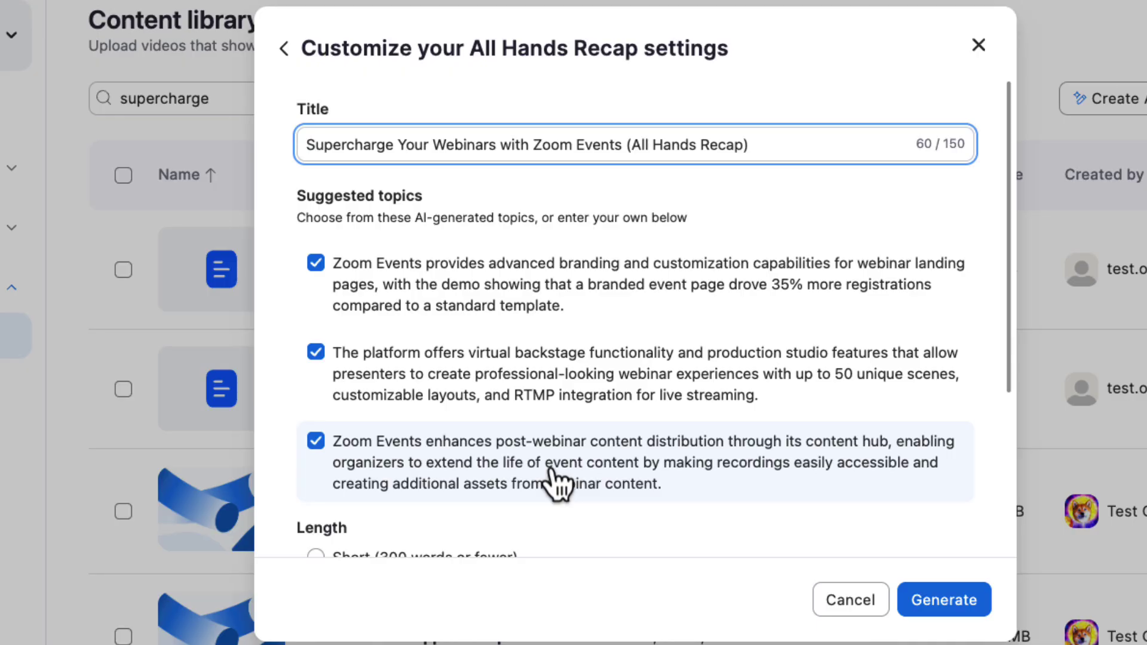
{"action": "scroll", "coordinate": [556, 484], "scroll_direction": "down", "scroll_amount": 5}
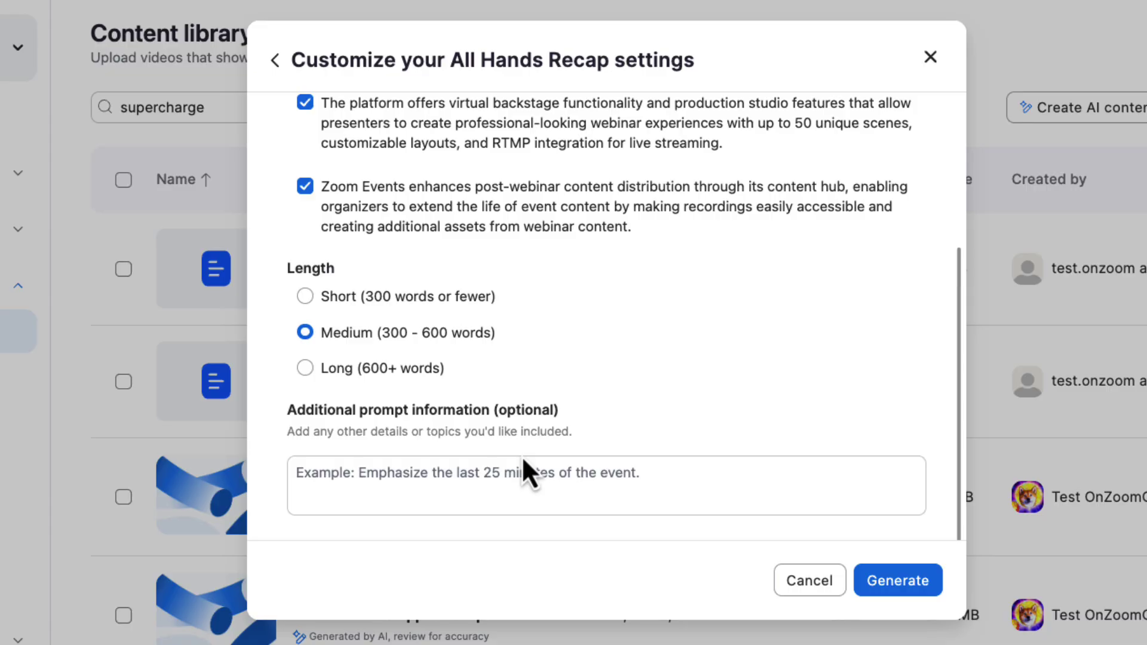
{"action": "left_click", "coordinate": [490, 482]}
{"action": "type", "text": "Summarize and present"}
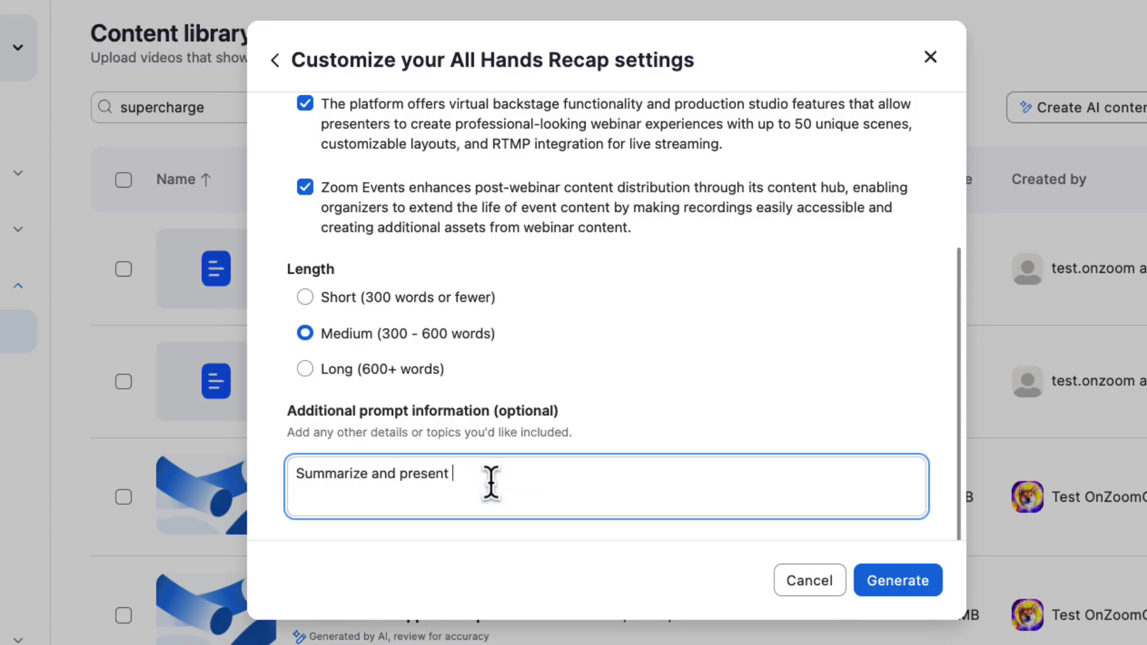
{"action": "type", "text": " this content for our interna"}
{"action": "key", "text": "BackSpace"}
{"action": "key", "text": "BackSpace"}
{"action": "key", "text": "BackSpace"}
{"action": "key", "text": "BackSpace"}
{"action": "key", "text": "BackSpace"}
{"action": "key", "text": "BackSpace"}
{"action": "key", "text": "BackSpace"}
{"action": "type", "text": "company's employees. Focus on encouraging people to watch the recording. Use a friendly tone and lots of emojis!"}
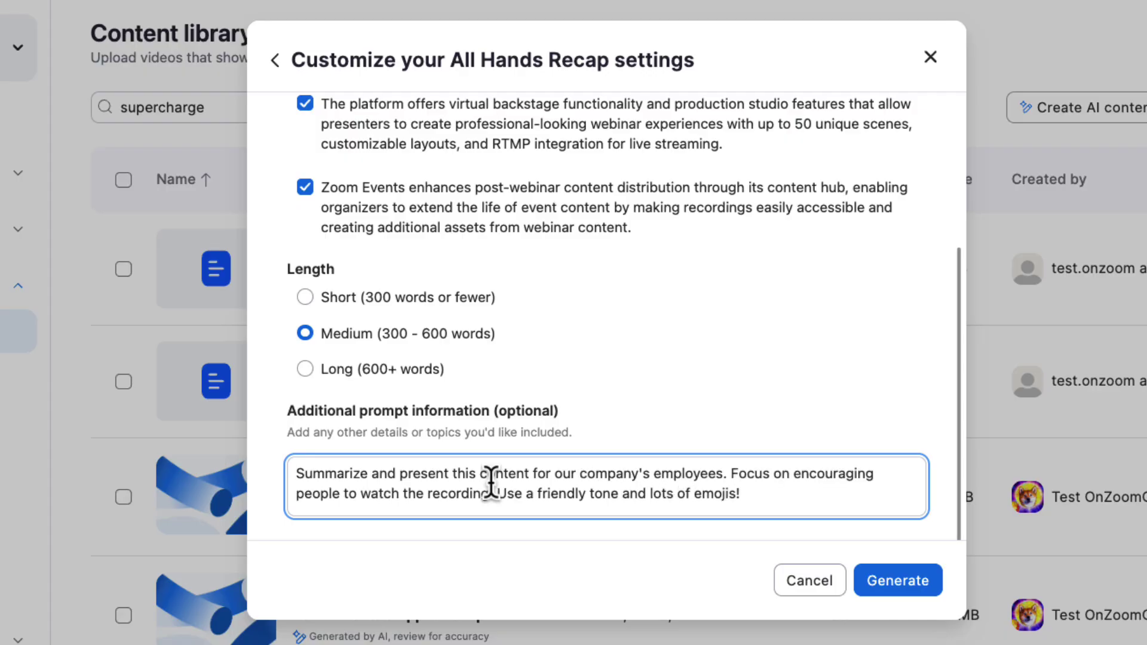
{"action": "left_click", "coordinate": [881, 589]}
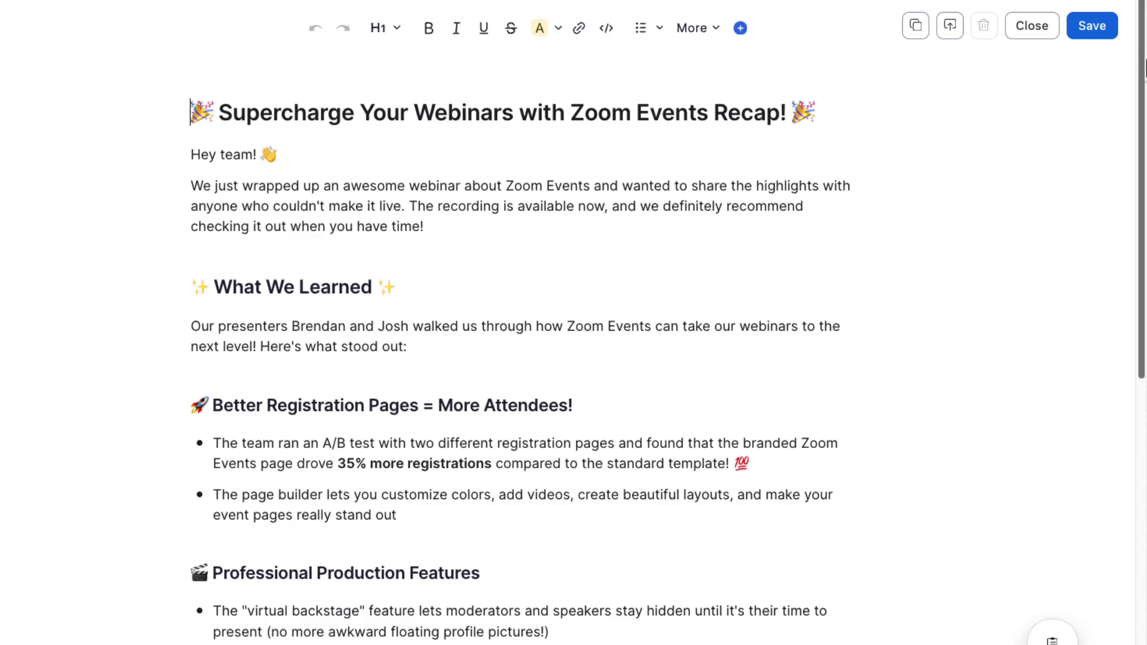
Step: Scroll through the generated All Hands Recap to review it
{"action": "scroll", "coordinate": [1142, 66], "scroll_direction": "down", "scroll_amount": 2}
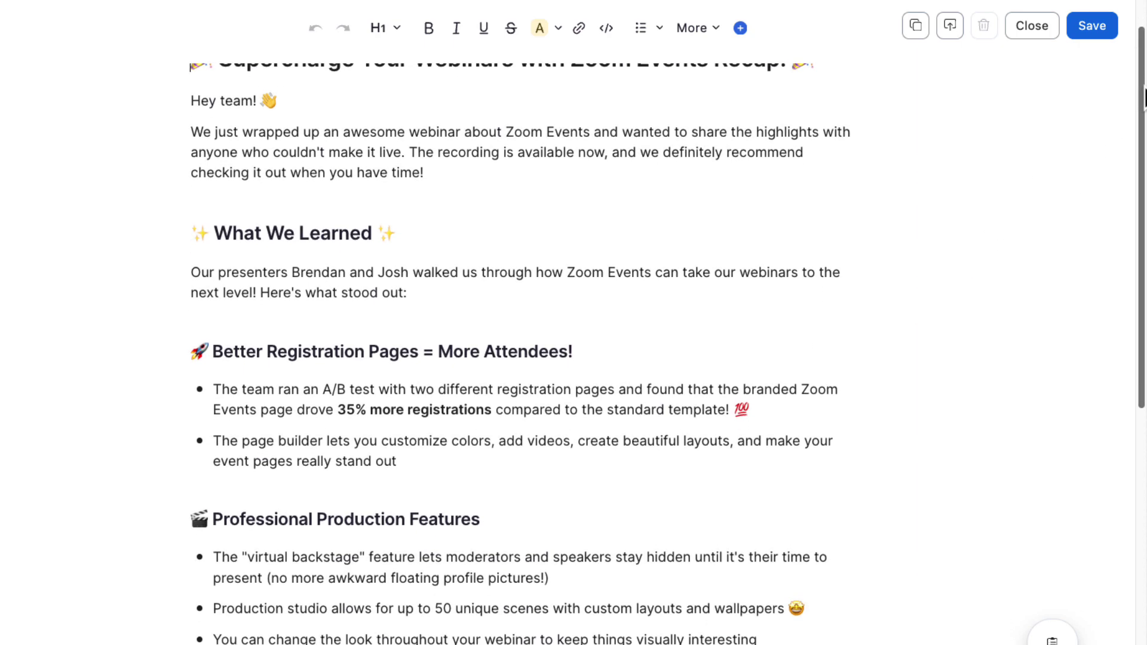
{"action": "scroll", "coordinate": [1142, 239], "scroll_direction": "down", "scroll_amount": 3}
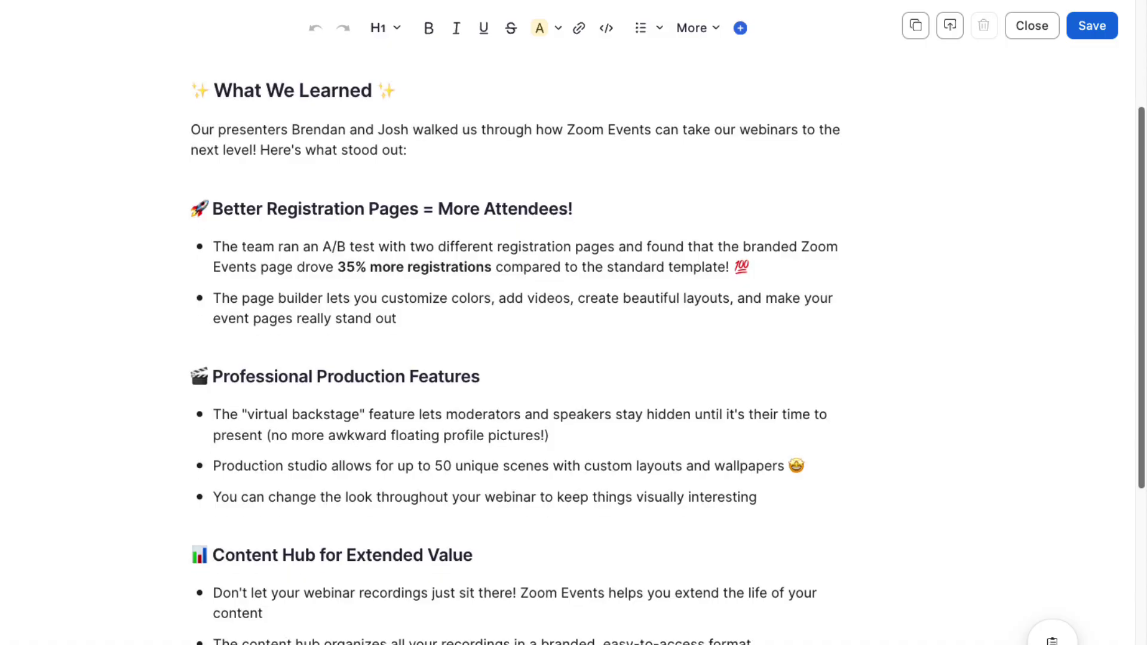
{"action": "scroll", "coordinate": [667, 323], "scroll_direction": "down", "scroll_amount": 2}
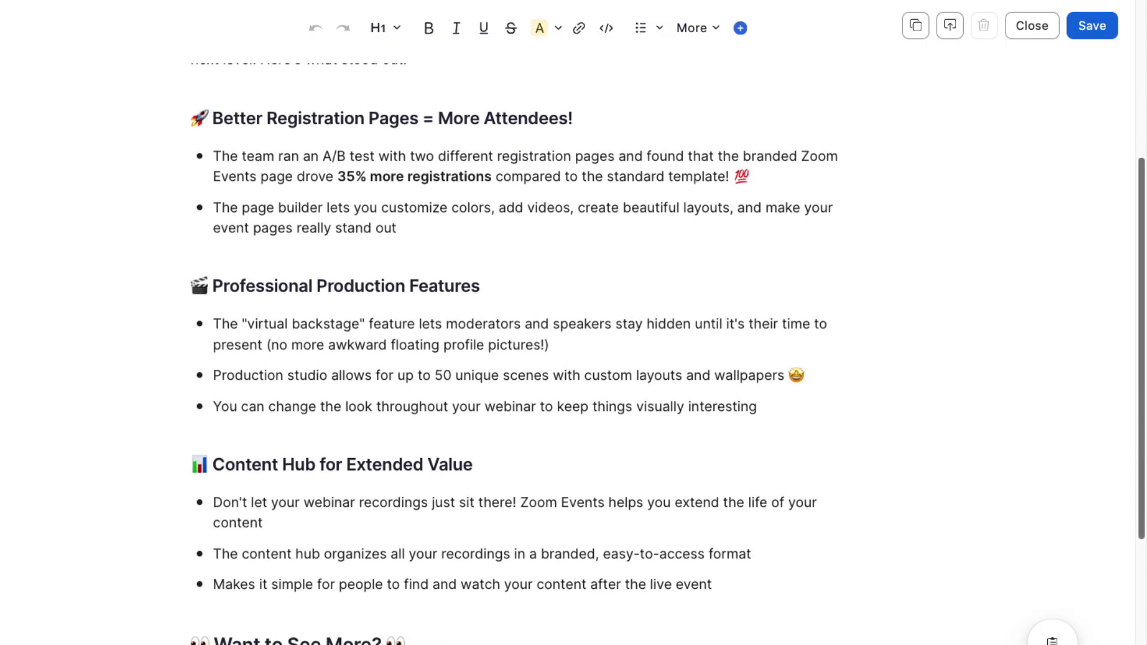
{"action": "scroll", "coordinate": [667, 322], "scroll_direction": "down", "scroll_amount": 3}
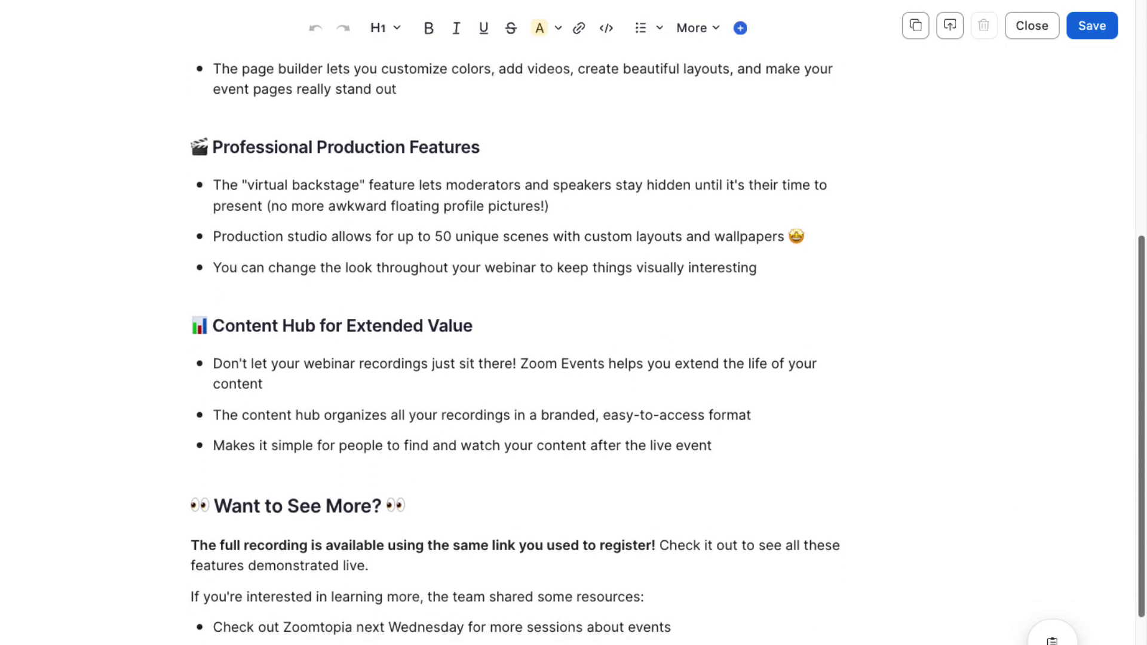
{"action": "scroll", "coordinate": [667, 323], "scroll_direction": "down", "scroll_amount": 1}
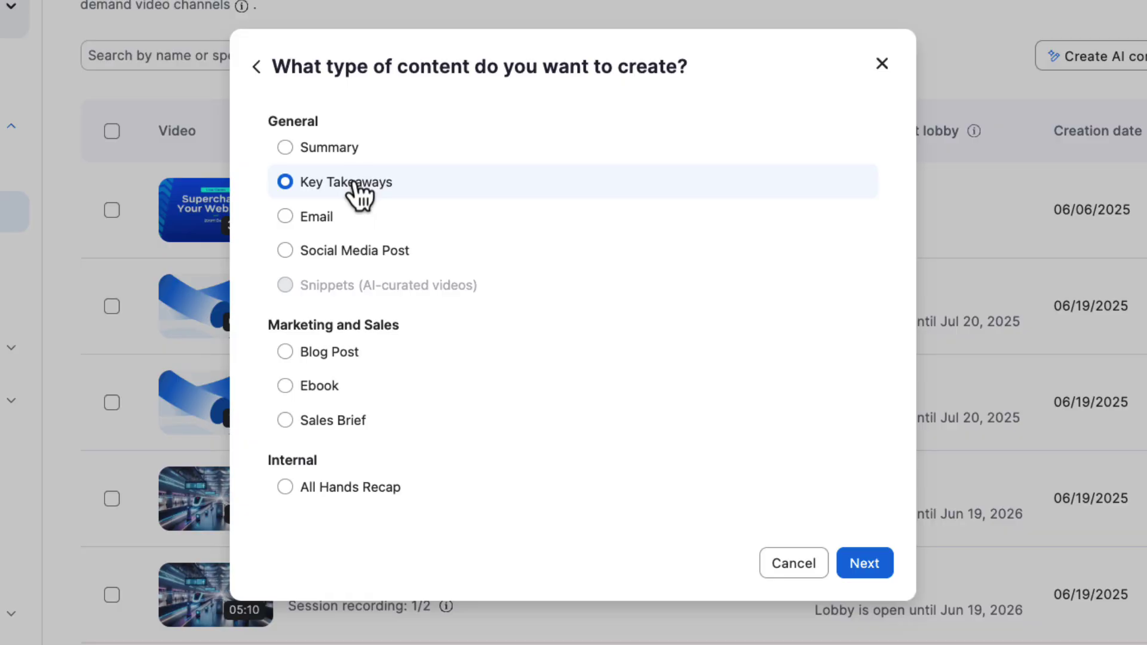
Step: Generate short Key Takeaways without the content hub and production studio topics, using the pasted marketer prompt
{"action": "left_click", "coordinate": [876, 572]}
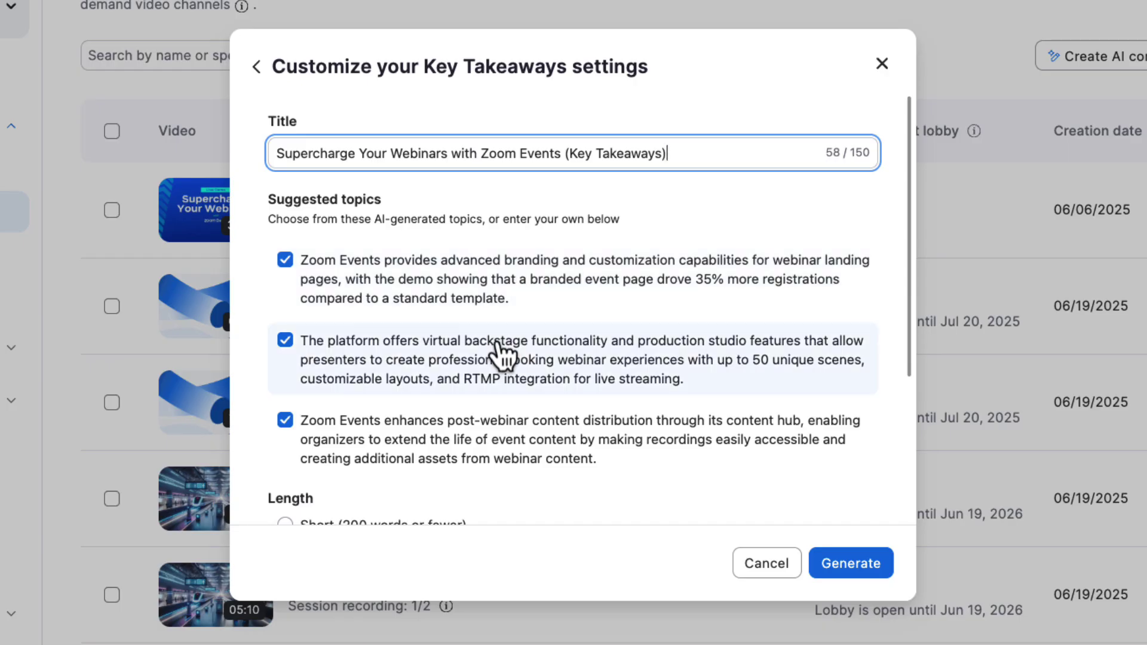
{"action": "left_click", "coordinate": [512, 421]}
{"action": "left_click", "coordinate": [511, 378]}
{"action": "scroll", "coordinate": [522, 374], "scroll_direction": "down", "scroll_amount": 4}
{"action": "left_click", "coordinate": [416, 300]}
{"action": "left_click", "coordinate": [417, 479]}
{"action": "type", "text": "Provide short takeaways focused on how marketers can leverage zoom events. keep language casual and friendly. use lots of emojis"}
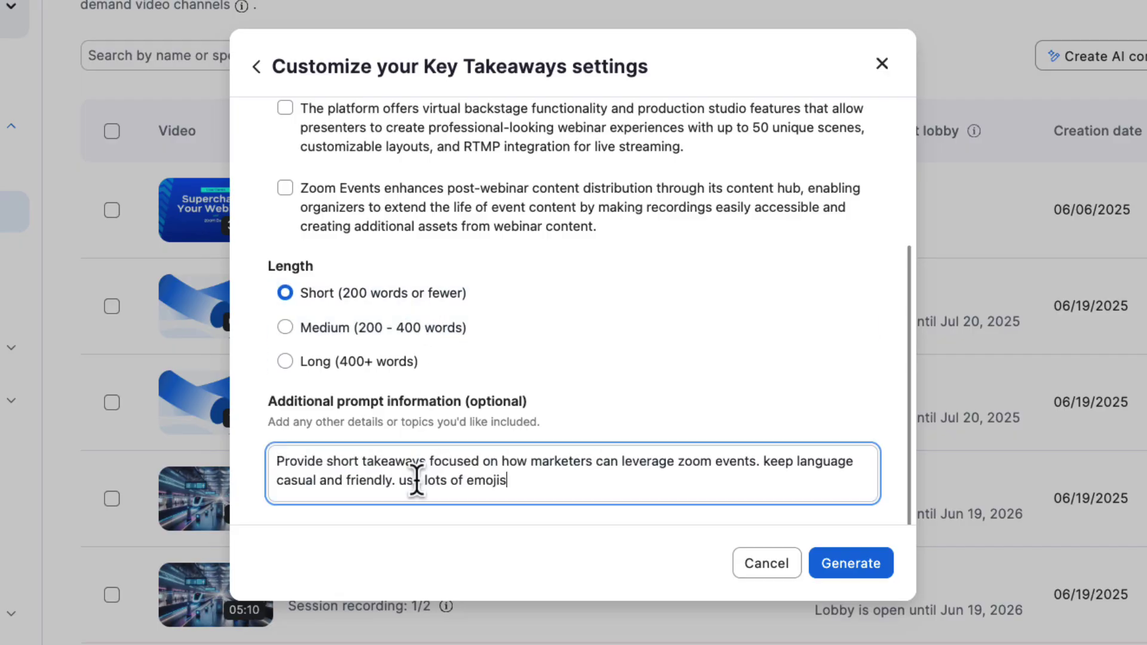
{"action": "left_click", "coordinate": [851, 574]}
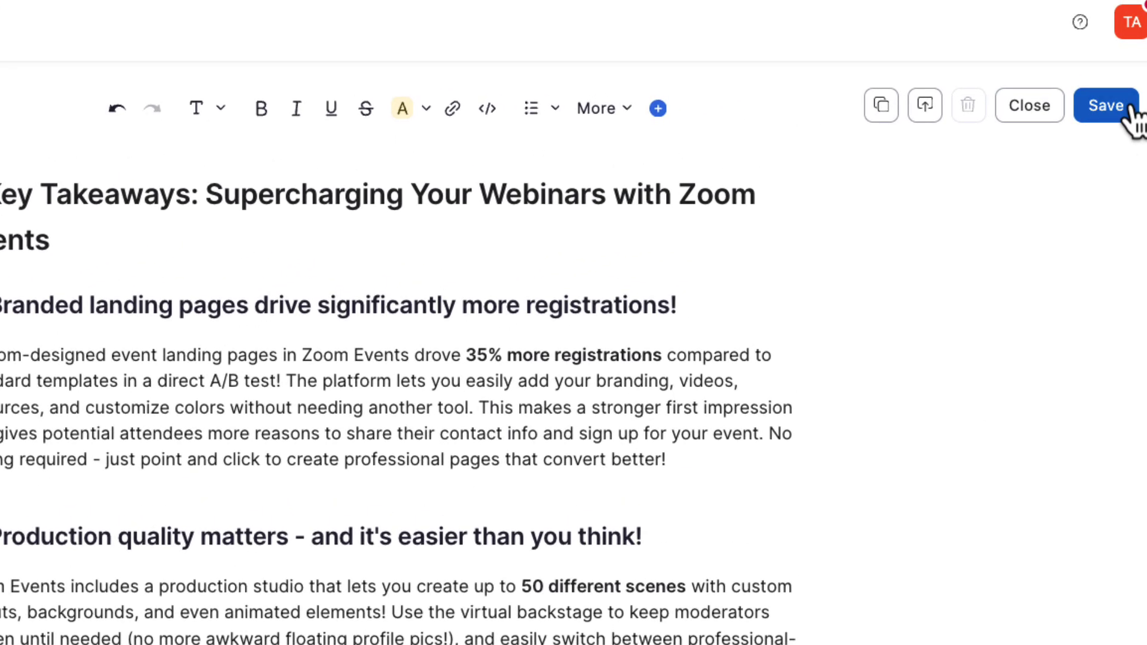
Step: Save the Key Takeaways to the content library and copy their text
{"action": "left_click", "coordinate": [1129, 108]}
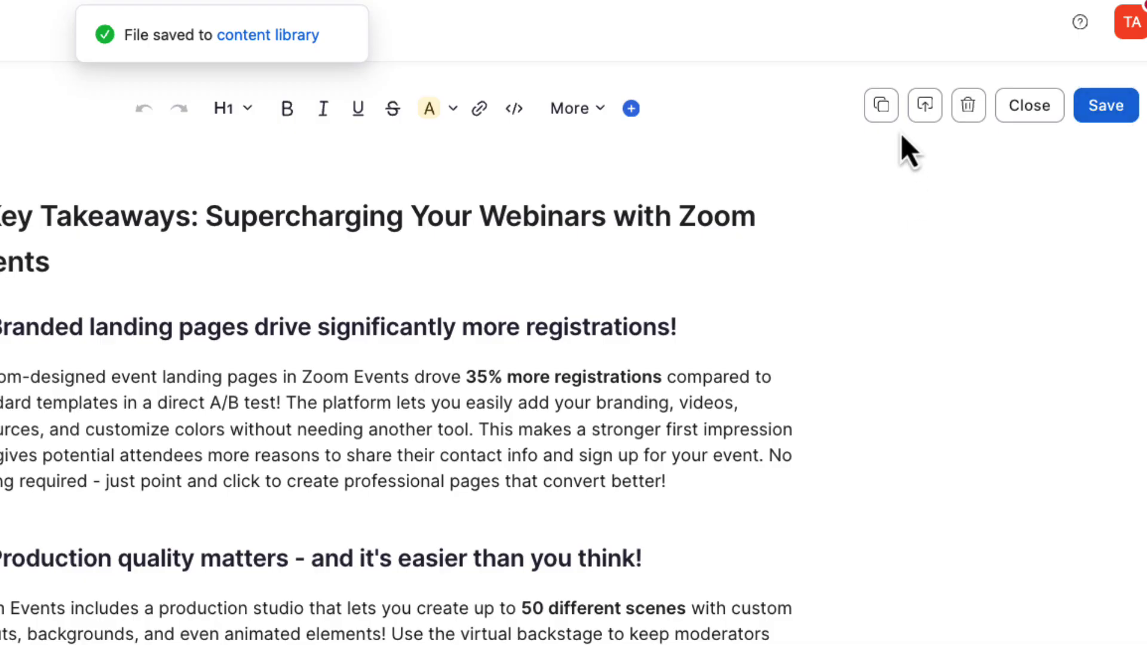
{"action": "left_click", "coordinate": [894, 119]}
{"action": "left_click", "coordinate": [931, 113]}
Step: Export the takeaways to Zoom Docs, open the document, and select 'registrations'
{"action": "left_click", "coordinate": [844, 266]}
{"action": "left_click", "coordinate": [1023, 314]}
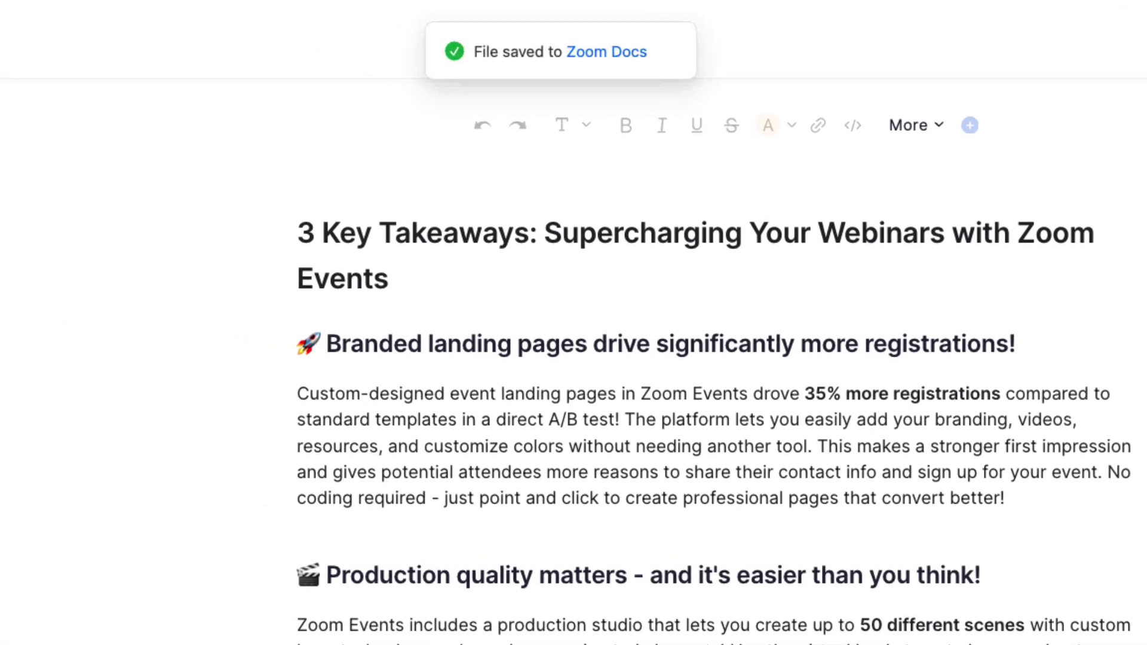
{"action": "left_click", "coordinate": [624, 54]}
{"action": "double_click", "coordinate": [692, 274]}
{"action": "left_click", "coordinate": [814, 245]}
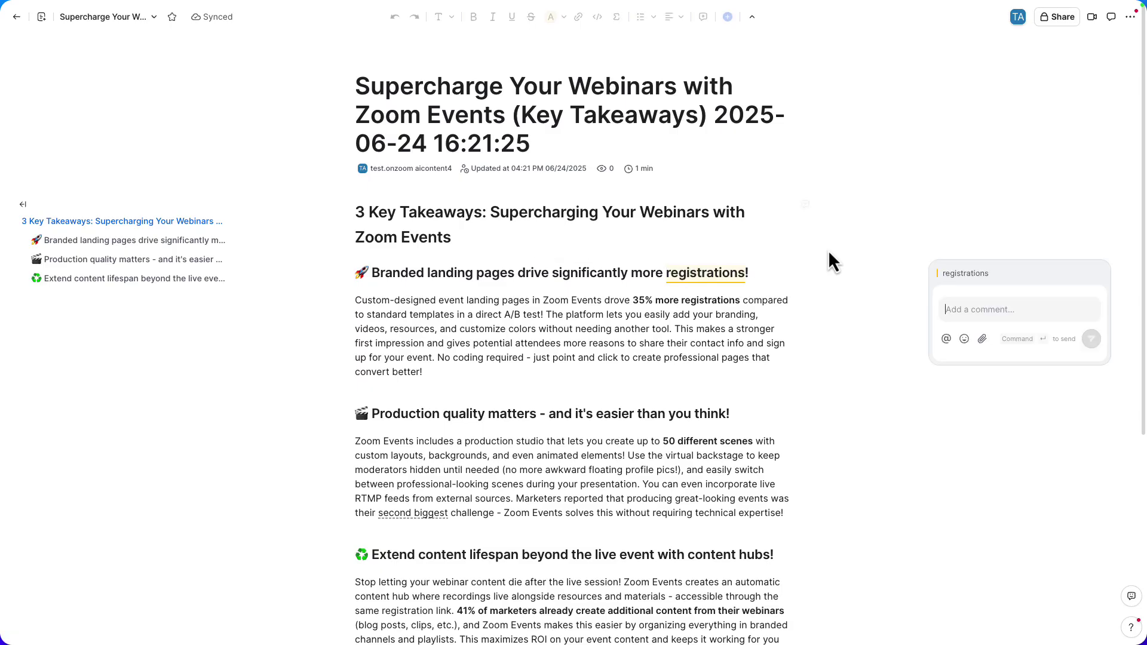
{"action": "type", "text": "@tyler will you "}
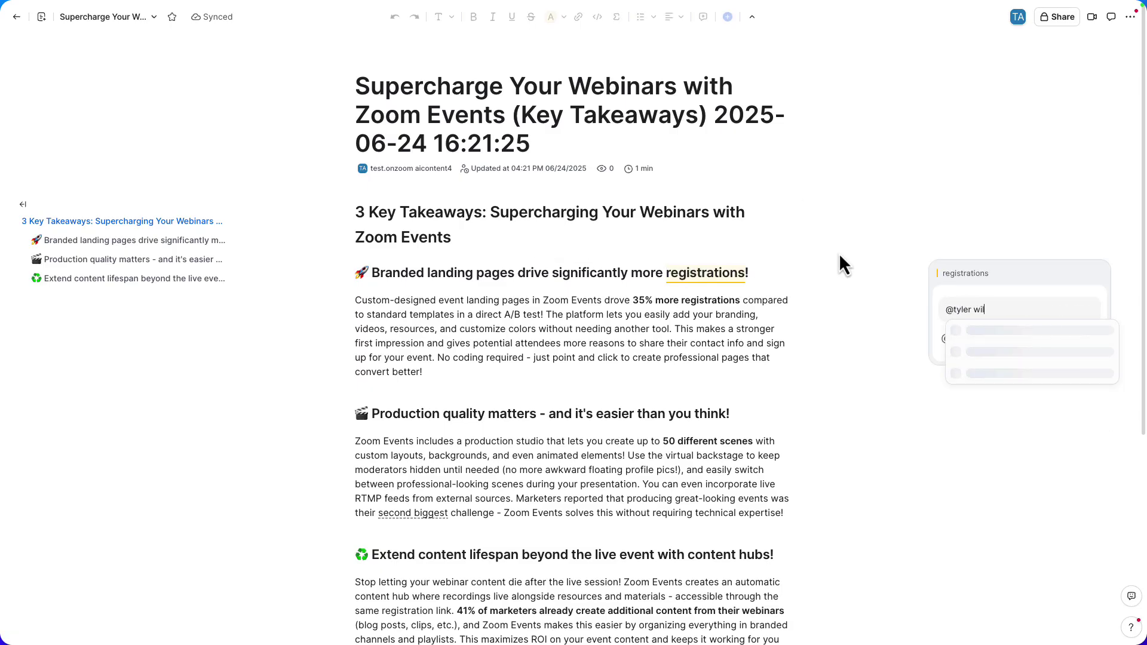
{"action": "type", "text": "approve this "}
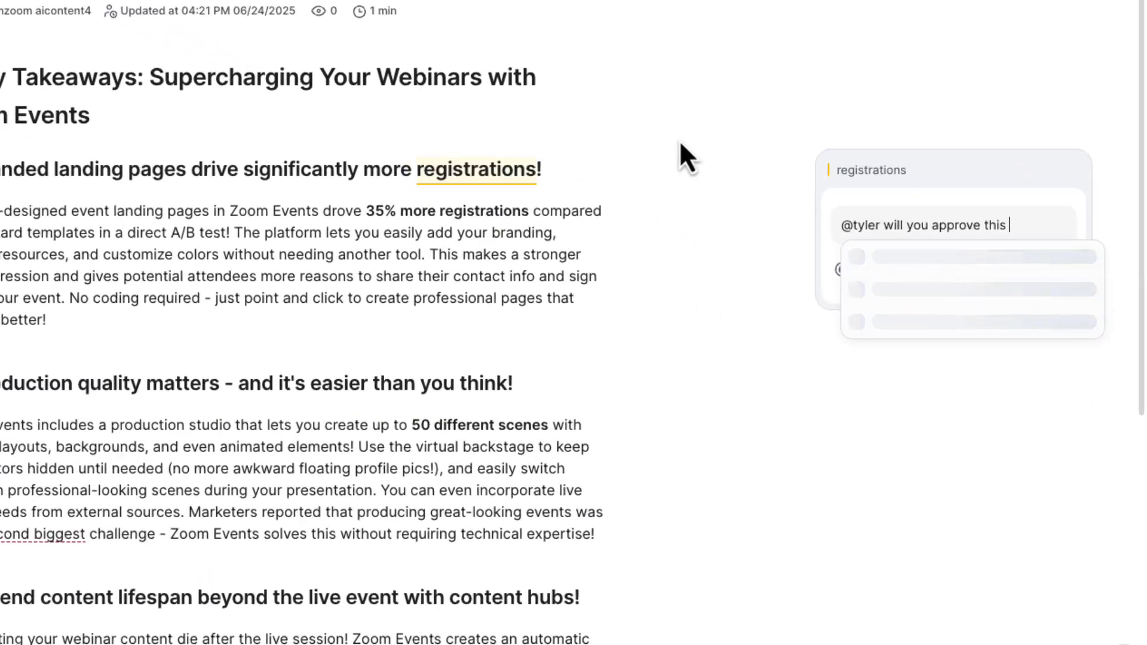
{"action": "type", "text": "key takeaways copy for the on-demand video?👌"}
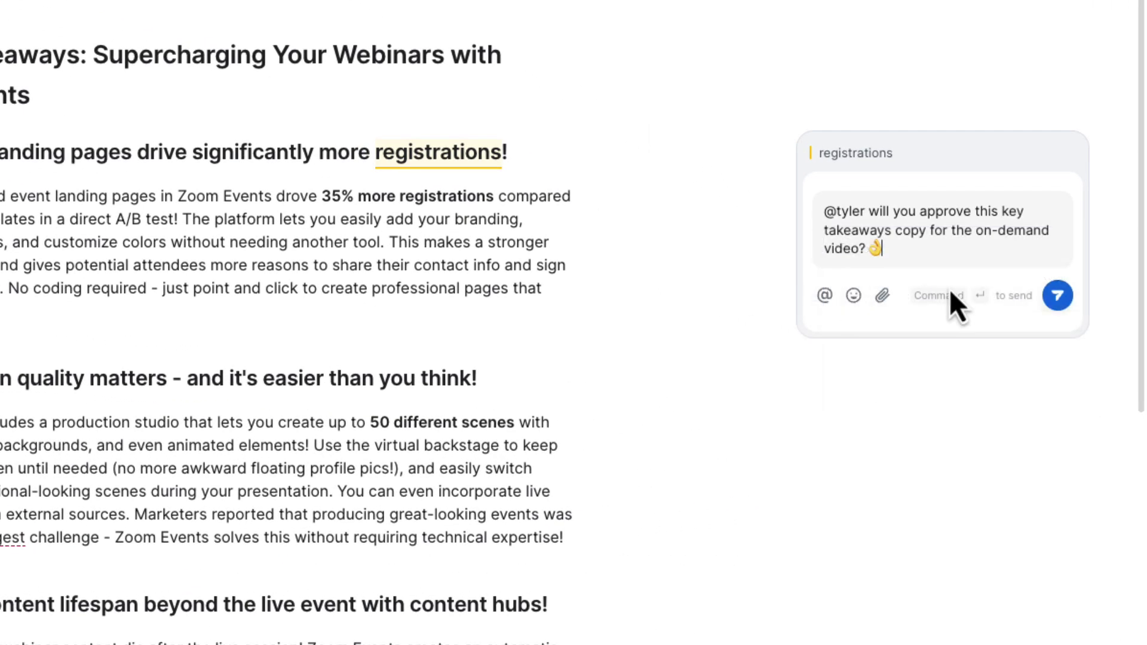
{"action": "left_click", "coordinate": [1072, 304]}
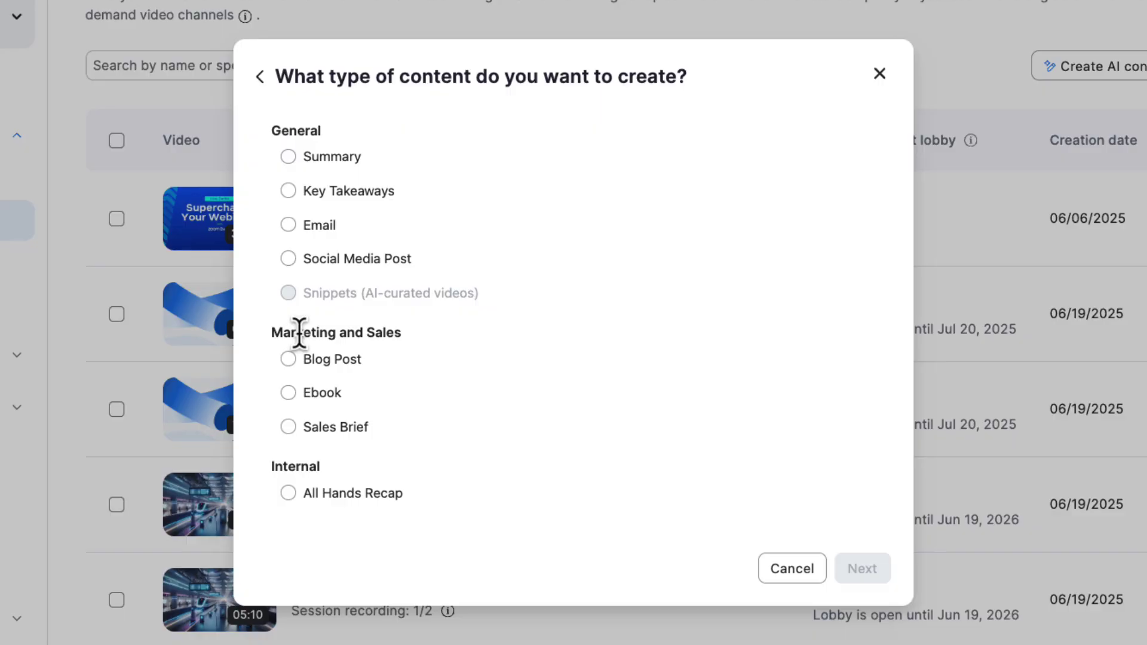
Step: Generate a medium, casual, emoji-rich Social Media Post excluding the virtual backstage and content hub topics
{"action": "left_click", "coordinate": [349, 262]}
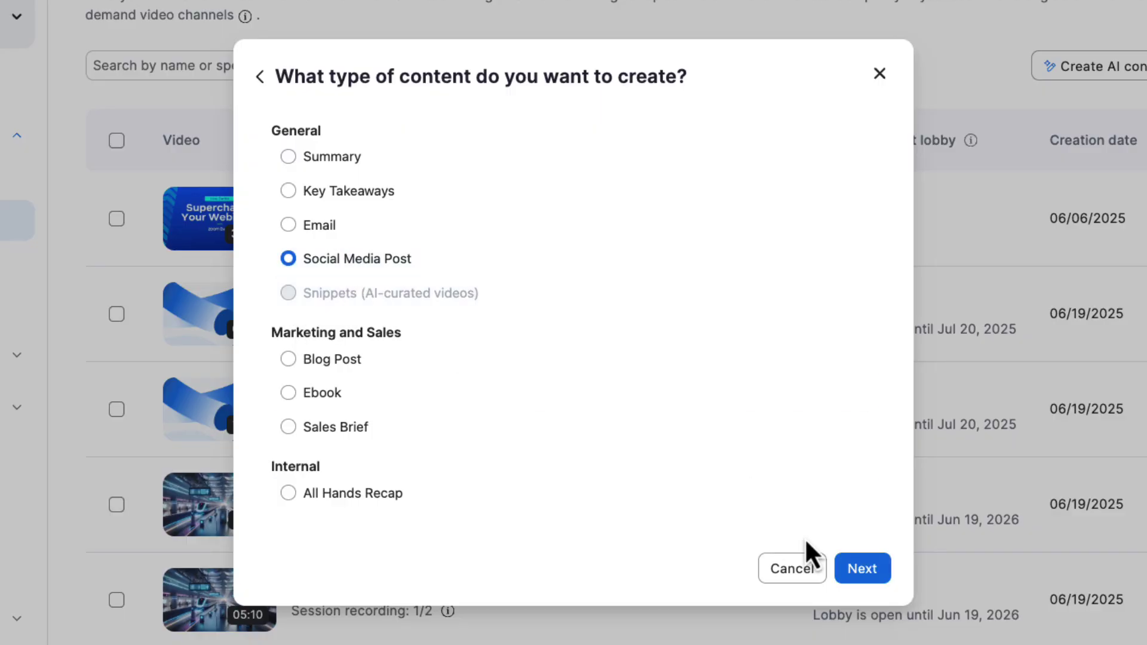
{"action": "left_click", "coordinate": [860, 571]}
{"action": "left_click", "coordinate": [472, 382]}
{"action": "left_click", "coordinate": [445, 446]}
{"action": "scroll", "coordinate": [472, 445], "scroll_direction": "down", "scroll_amount": 5}
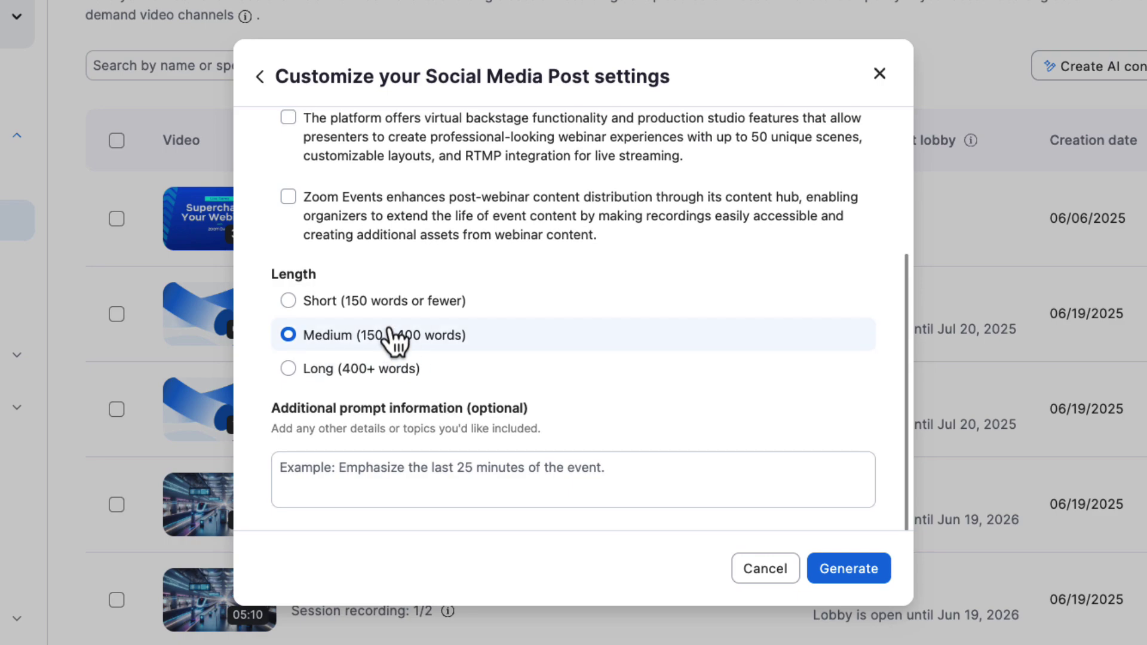
{"action": "left_click", "coordinate": [365, 489]}
{"action": "type", "text": "Create short, robust description for this on-demand video use lots of emojis and a casual friendly tone! Please mention Zoom Events & Webinars more tha"}
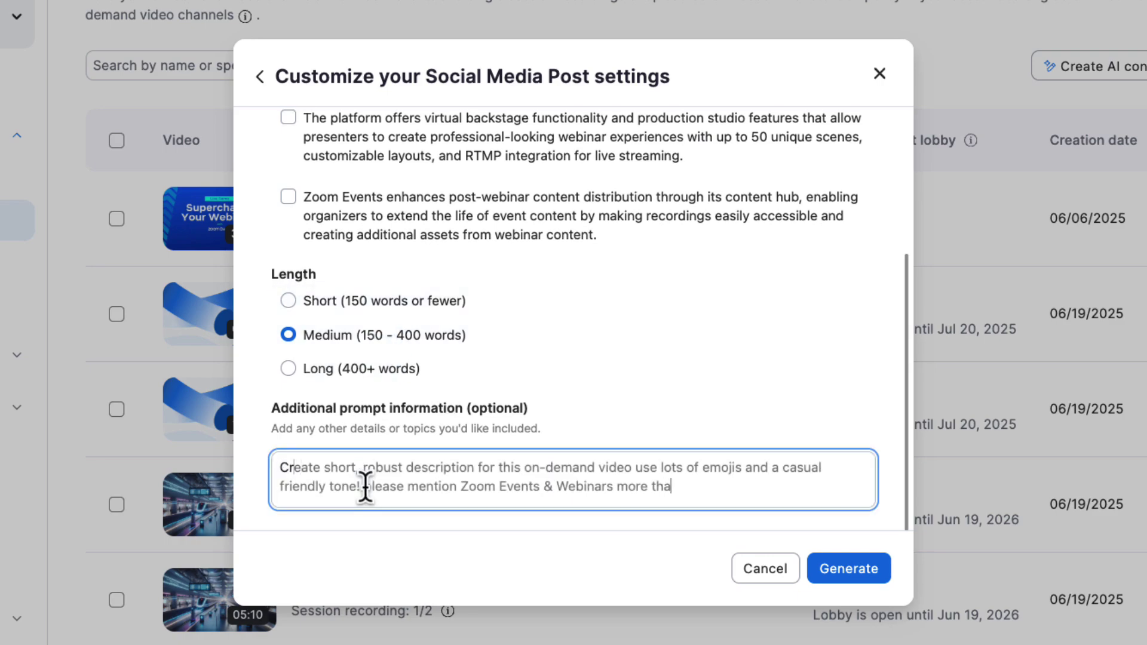
{"action": "type", "text": "n once."}
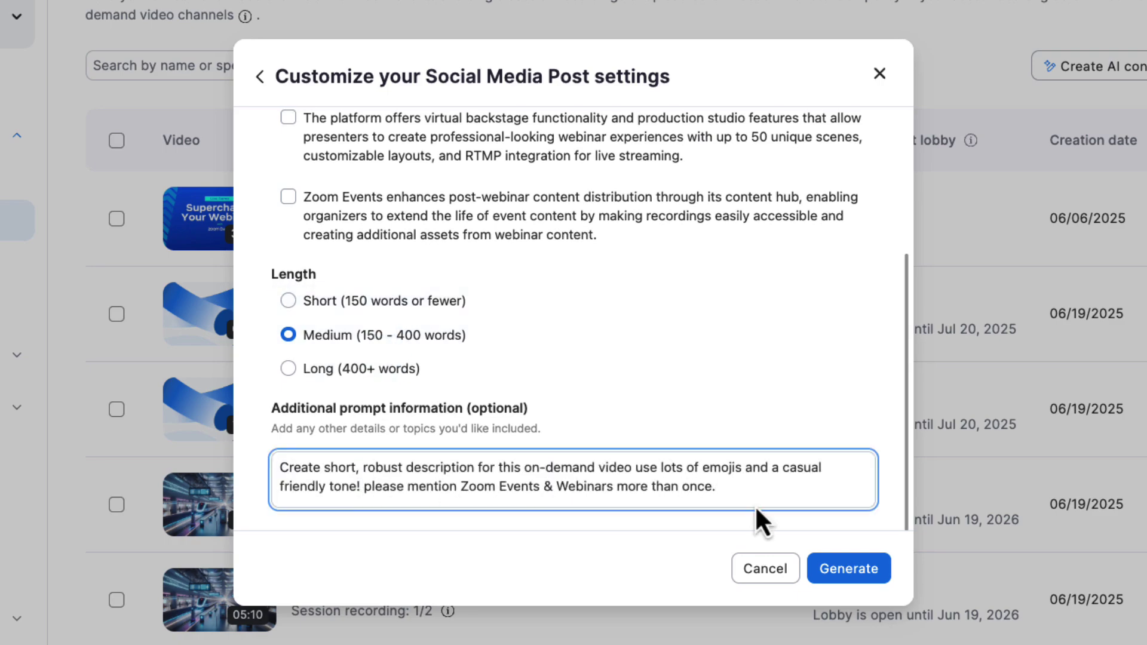
{"action": "left_click", "coordinate": [824, 575]}
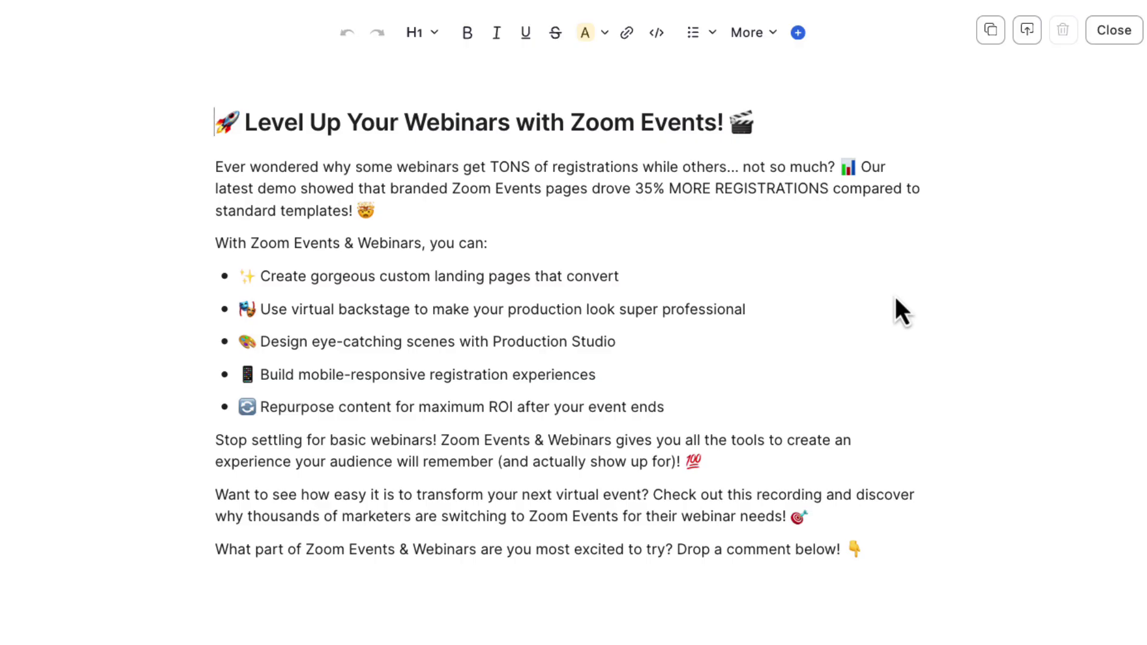
Step: Bold '35% MORE REGISTRATIONS' in the post, then paste it into the Supercharge recording's description
{"action": "left_click_drag", "start_coordinate": [635, 188], "coordinate": [829, 194]}
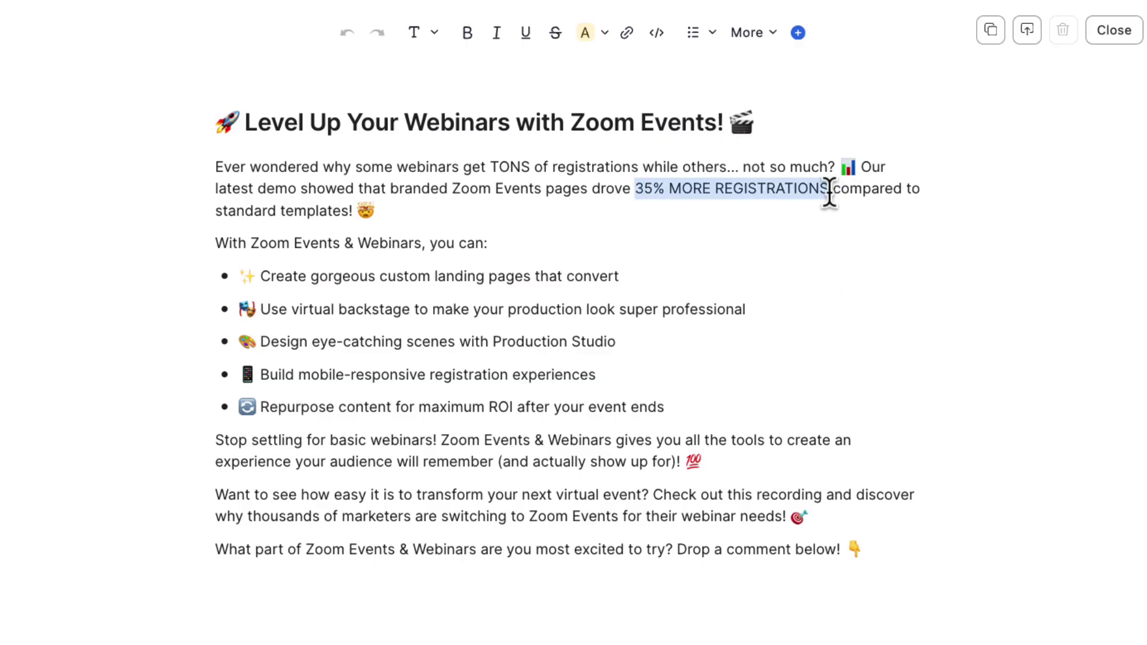
{"action": "key", "text": "ctrl+b"}
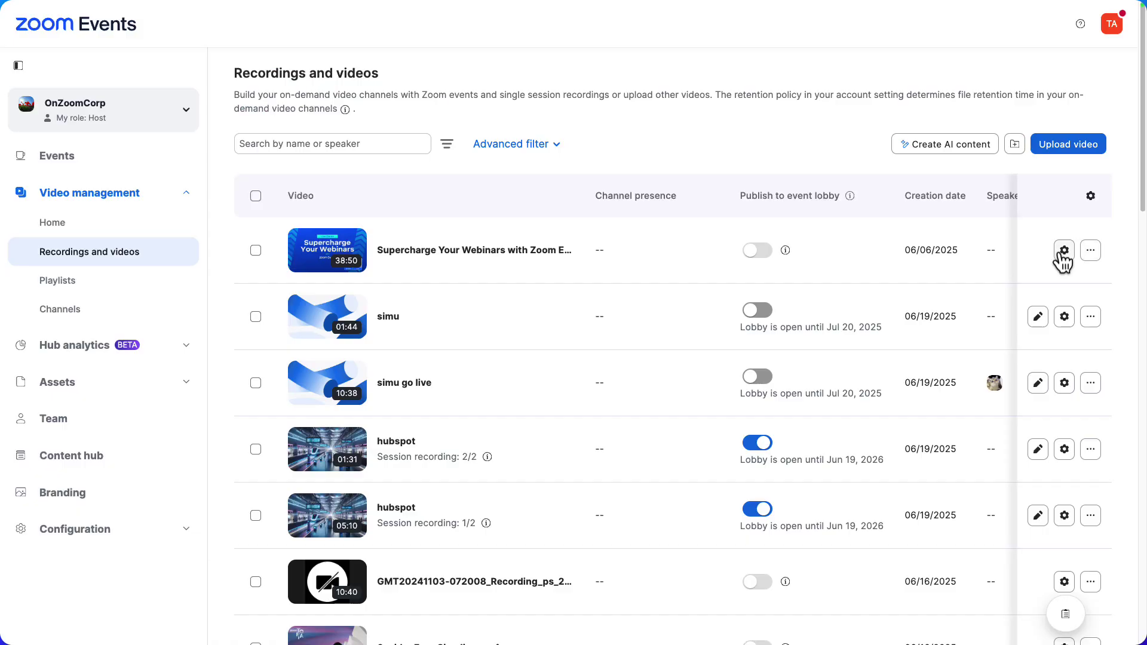
{"action": "left_click", "coordinate": [1060, 253]}
{"action": "left_click", "coordinate": [825, 374]}
{"action": "key", "text": "ctrl+v"}
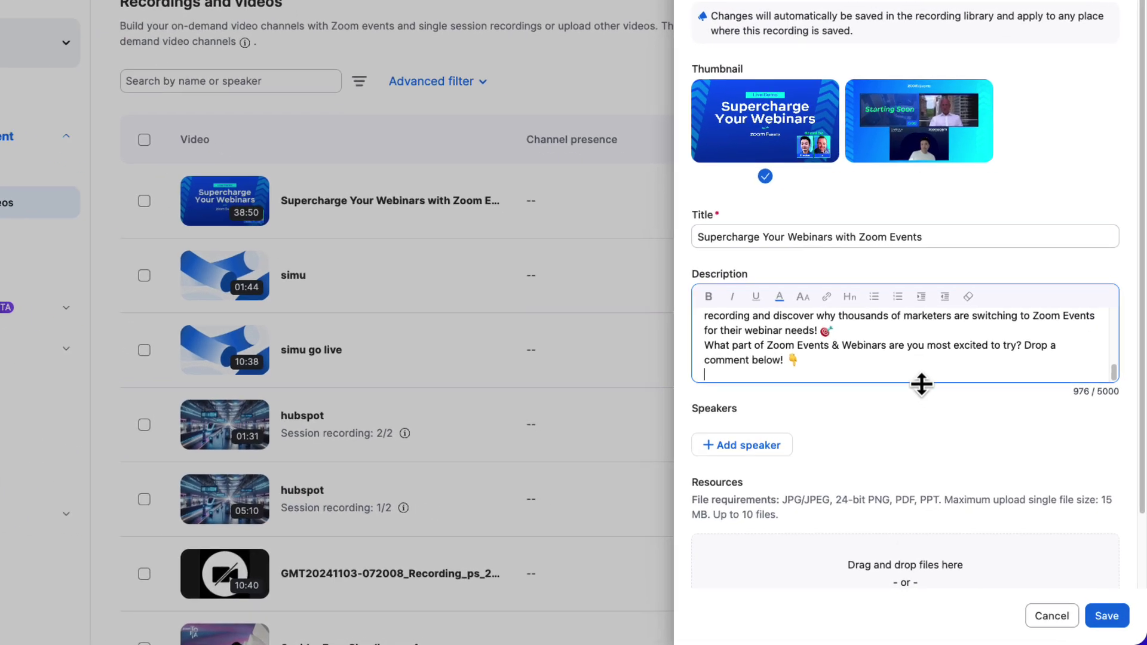
Step: Enlarge the description box, add a blank line after the first paragraph, and save the recording details
{"action": "left_click_drag", "start_coordinate": [921, 384], "coordinate": [921, 612]}
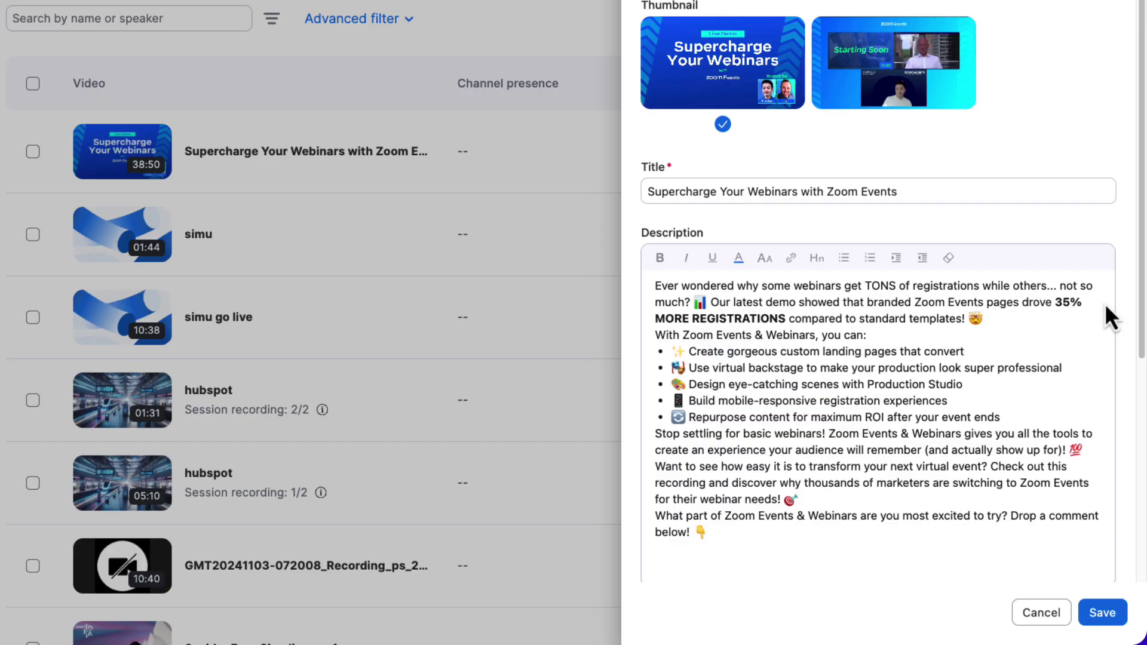
{"action": "left_click", "coordinate": [1012, 315]}
{"action": "key", "text": "Return"}
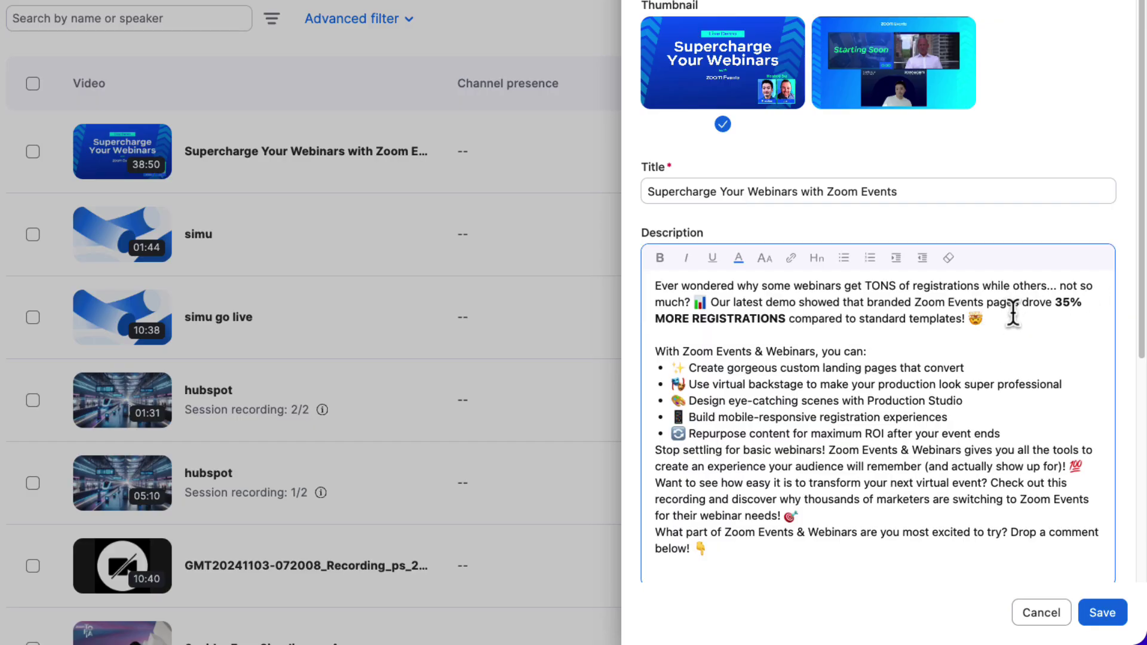
{"action": "scroll", "coordinate": [895, 477], "scroll_direction": "down", "scroll_amount": 3}
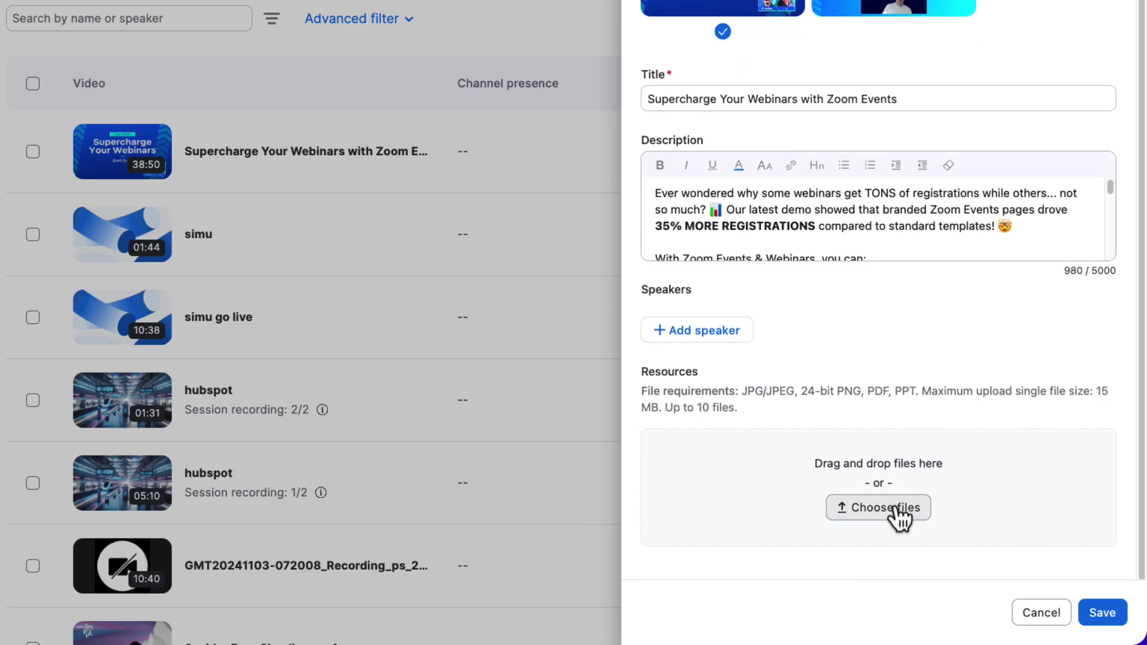
{"action": "scroll", "coordinate": [1044, 510], "scroll_direction": "down", "scroll_amount": 2}
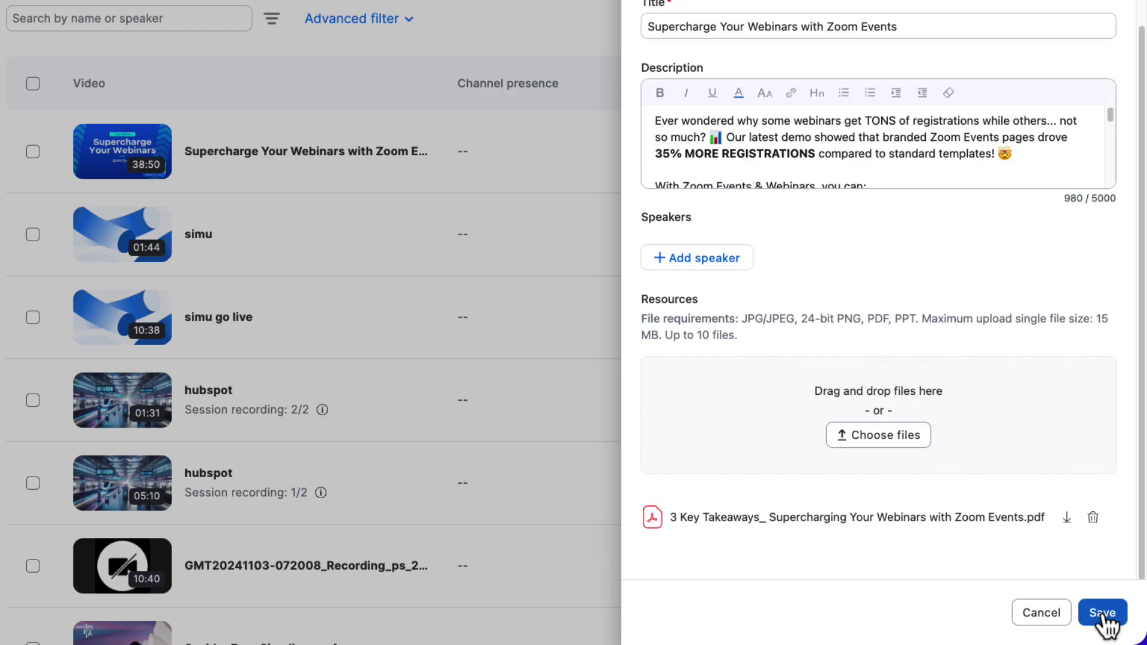
{"action": "left_click", "coordinate": [1103, 613]}
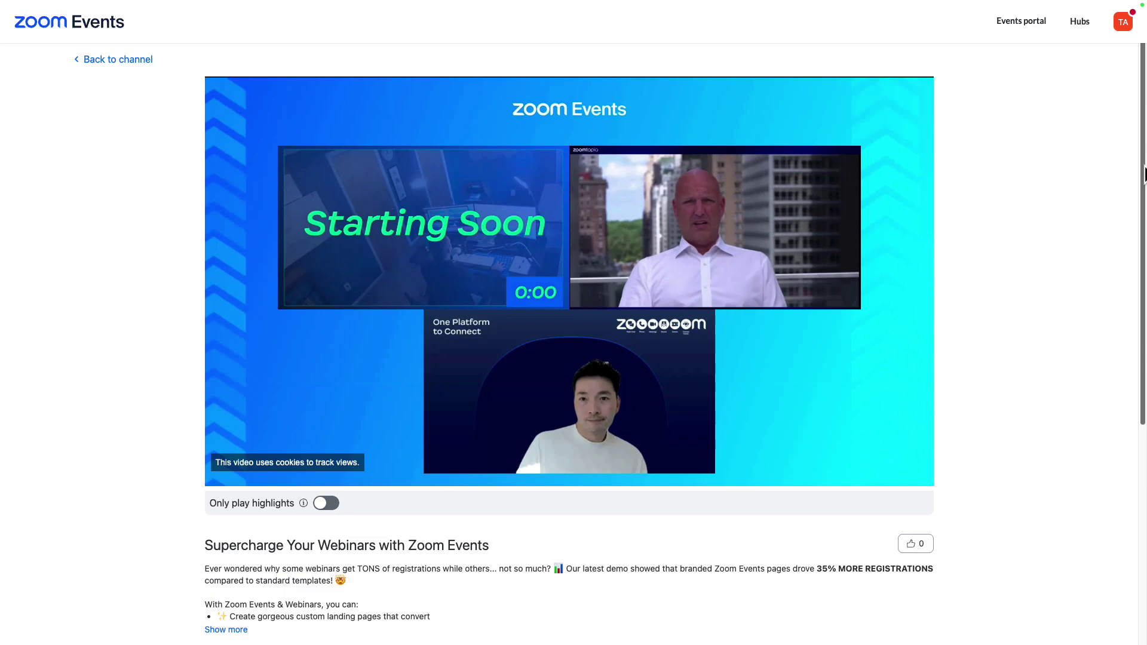
Step: Expand the on-demand video's full description and view its attached Resources
{"action": "scroll", "coordinate": [1142, 239], "scroll_direction": "down", "scroll_amount": 2}
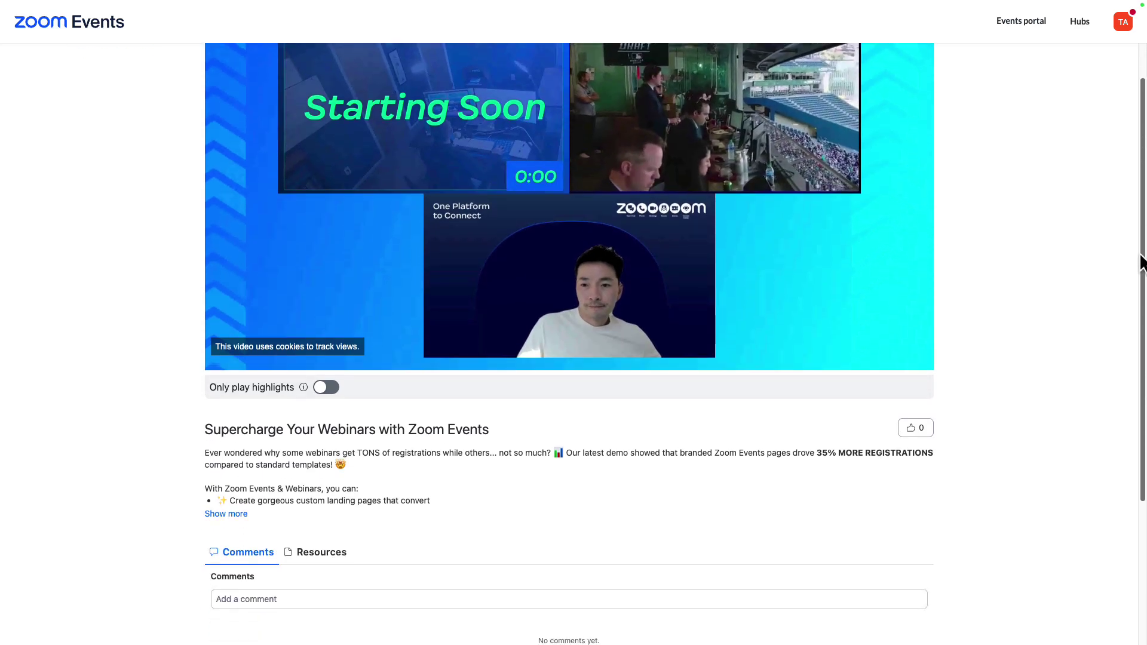
{"action": "scroll", "coordinate": [1142, 263], "scroll_direction": "down", "scroll_amount": 2}
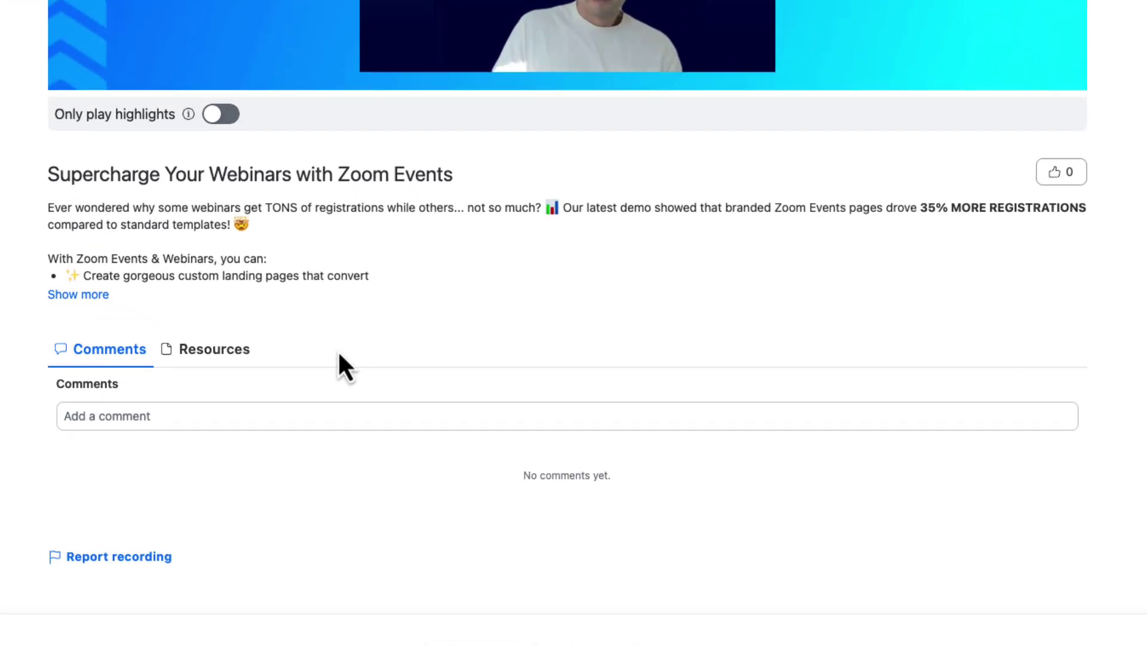
{"action": "left_click", "coordinate": [81, 298]}
{"action": "scroll", "coordinate": [216, 166], "scroll_direction": "down", "scroll_amount": 1}
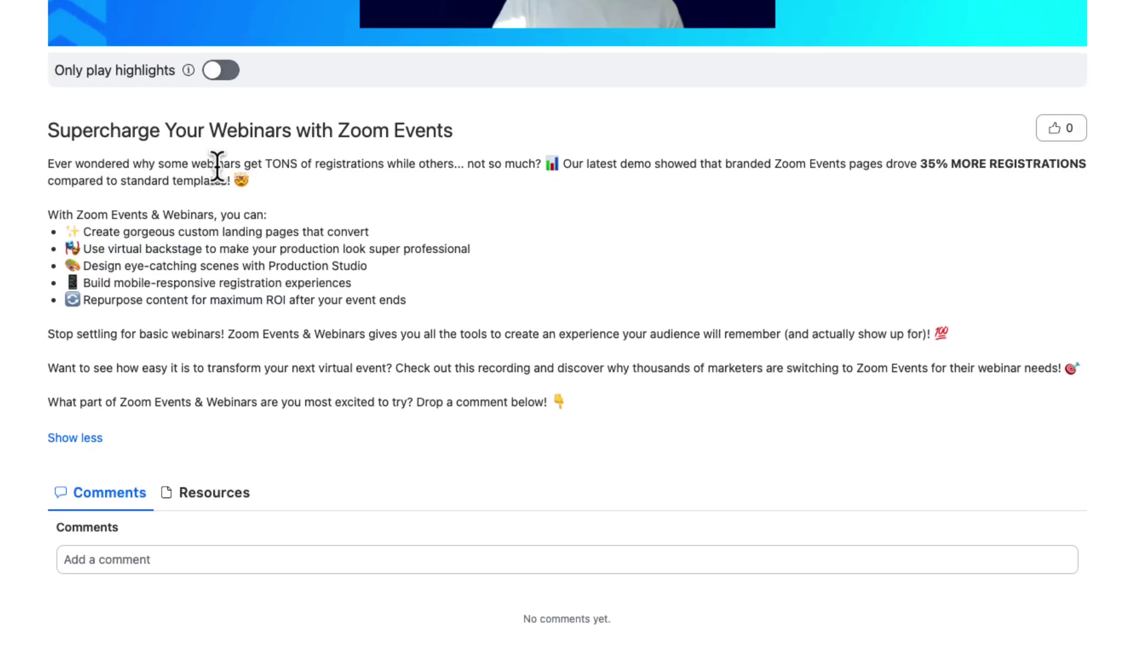
{"action": "scroll", "coordinate": [217, 166], "scroll_direction": "down", "scroll_amount": 2}
{"action": "left_click", "coordinate": [206, 411]}
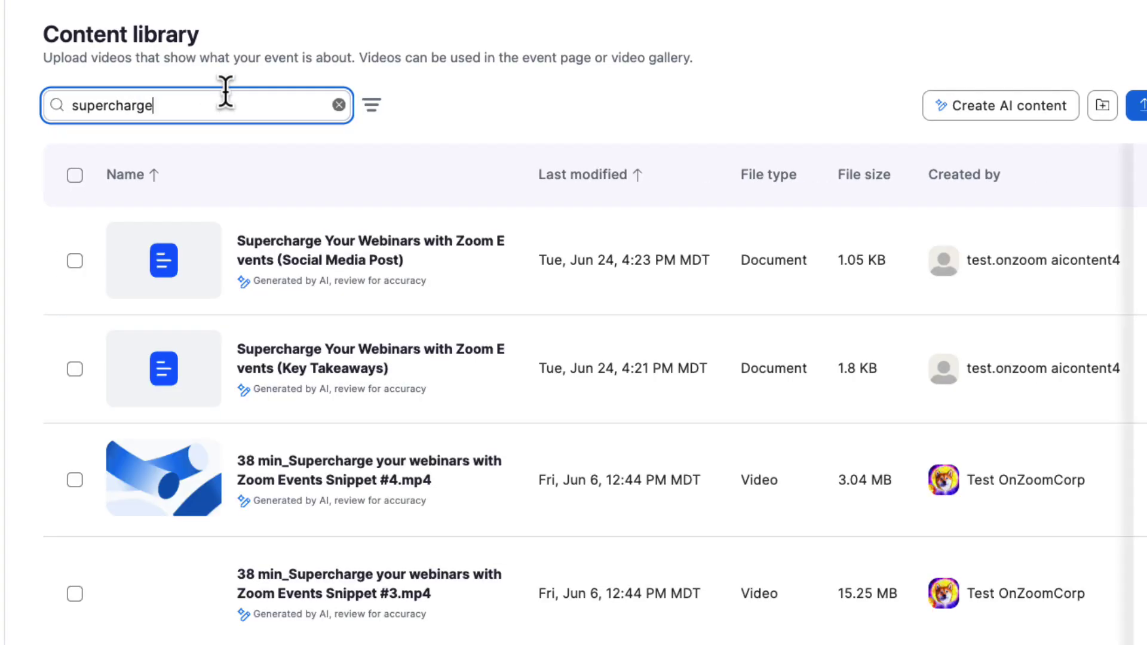
Step: Open the 32-second 'Snippet #1.mp4' clip from the Content library and play it full screen
{"action": "scroll", "coordinate": [394, 598], "scroll_direction": "down", "scroll_amount": 6}
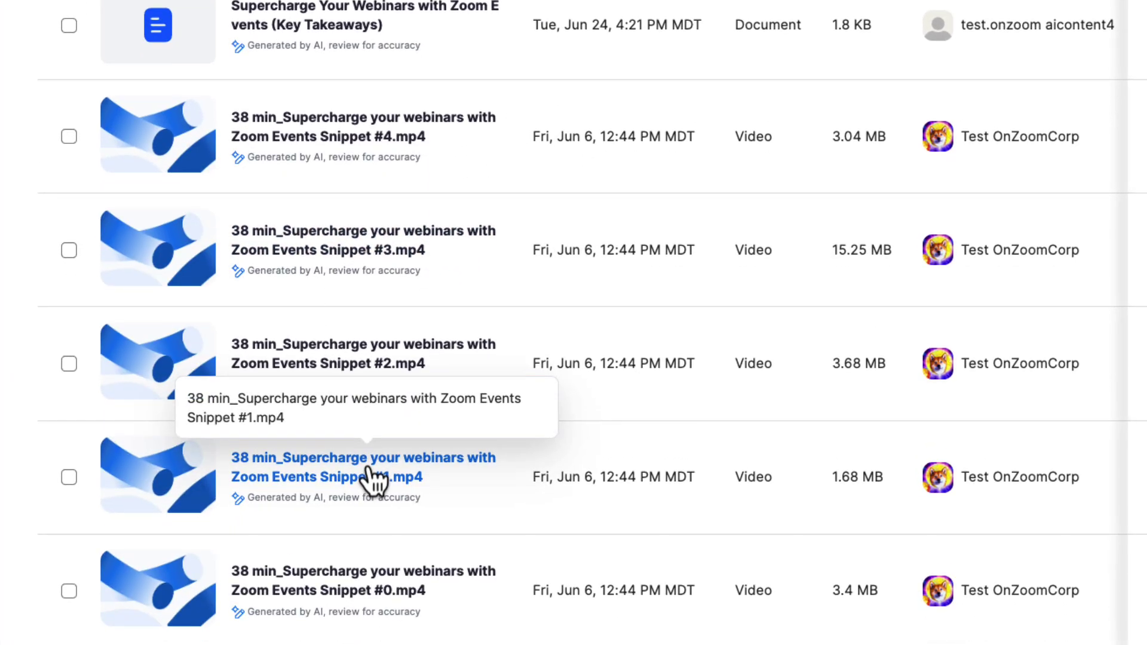
{"action": "left_click", "coordinate": [368, 475]}
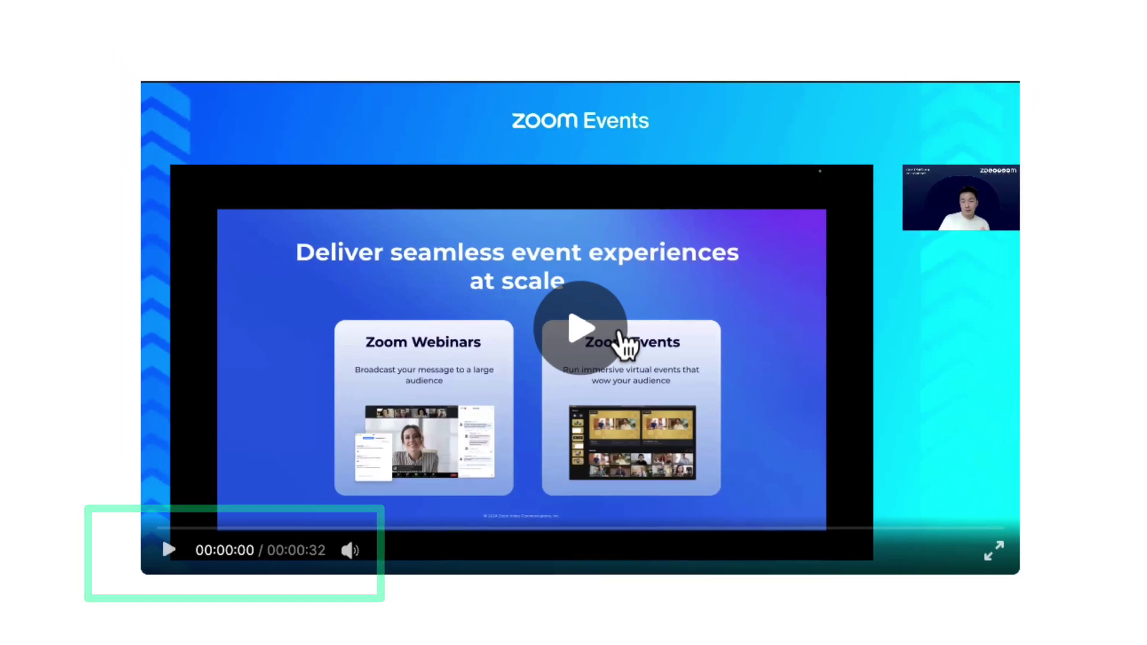
{"action": "left_click", "coordinate": [624, 335]}
{"action": "left_click", "coordinate": [851, 518]}
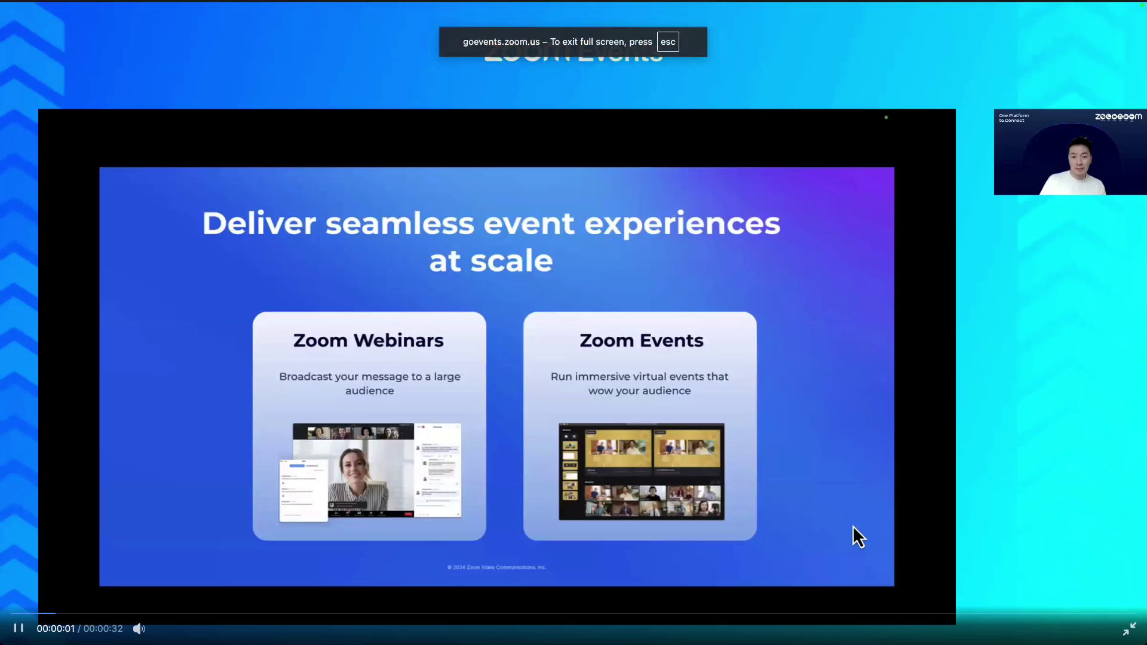